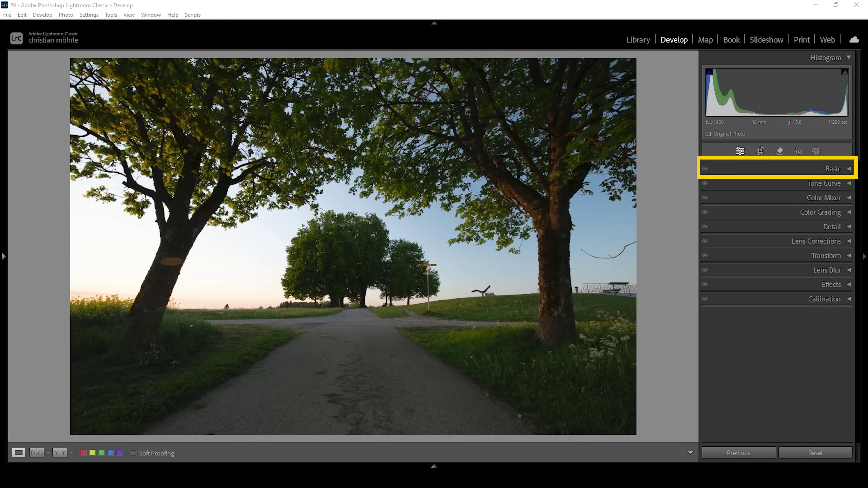
Expand the Basic panel in the Develop module for the tree-lined path photo
click(842, 170)
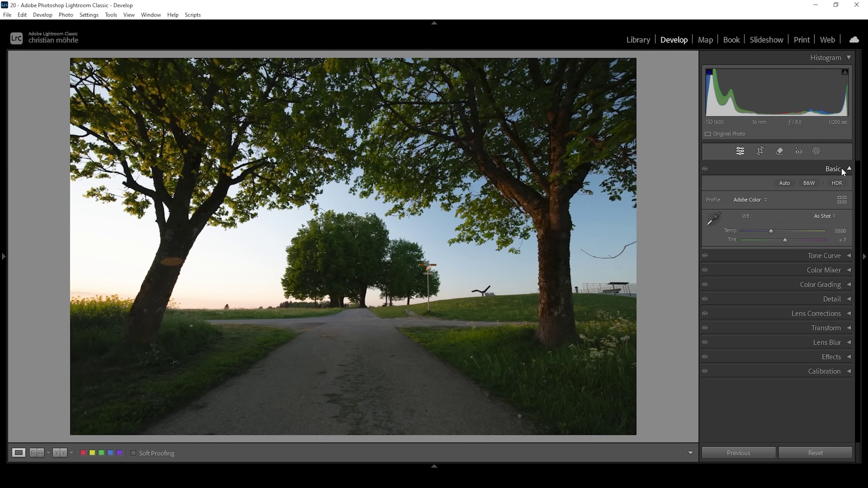
Apply the Adobe Landscape profile in place of Adobe Color
click(748, 200)
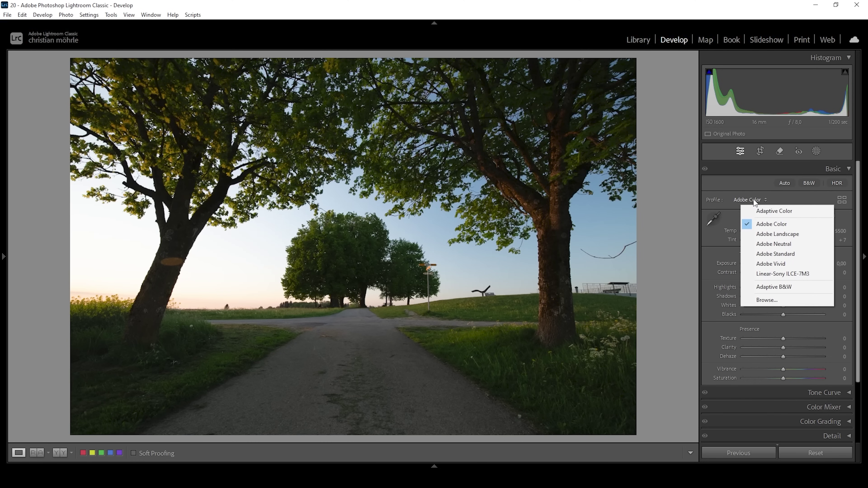
click(763, 236)
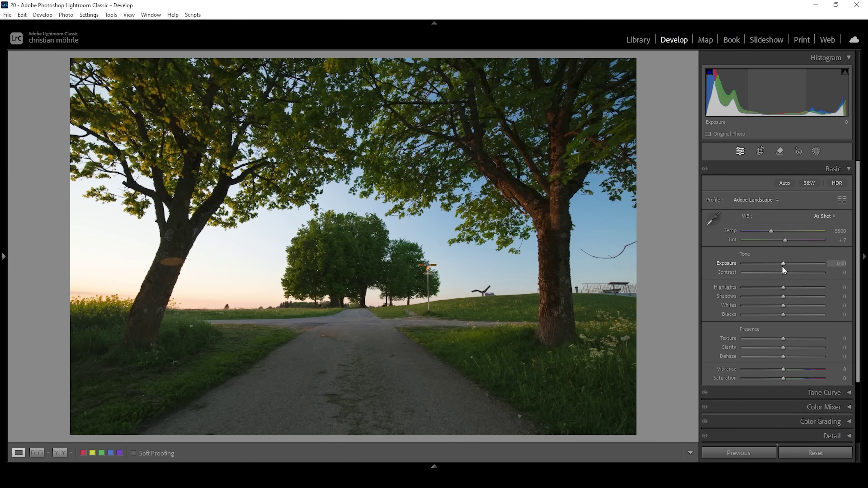
Set Exposure +0.67, Highlights −52, Shadows +43, Blacks +13 and Whites +33, checking black clipping
drag(783, 264, 787, 265)
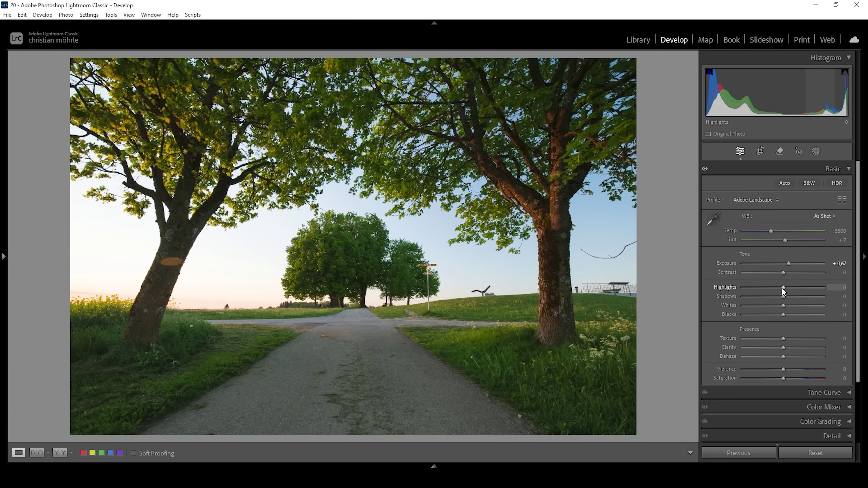
drag(782, 288, 762, 291)
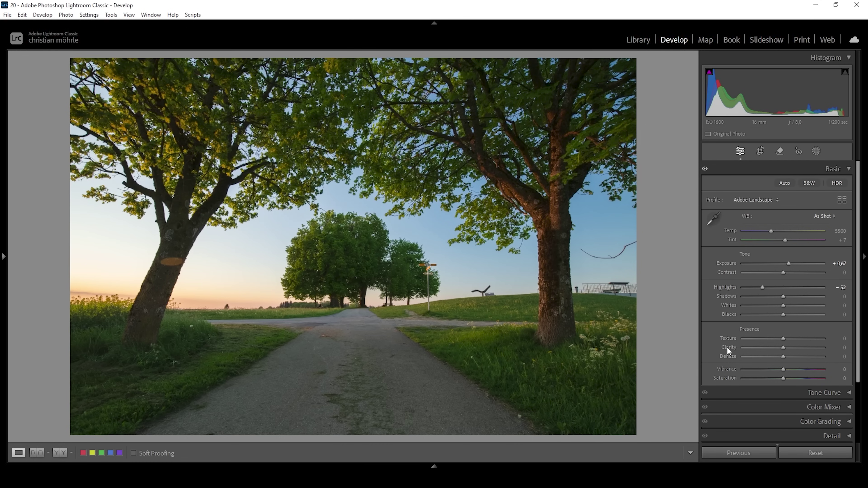
drag(783, 297, 800, 297)
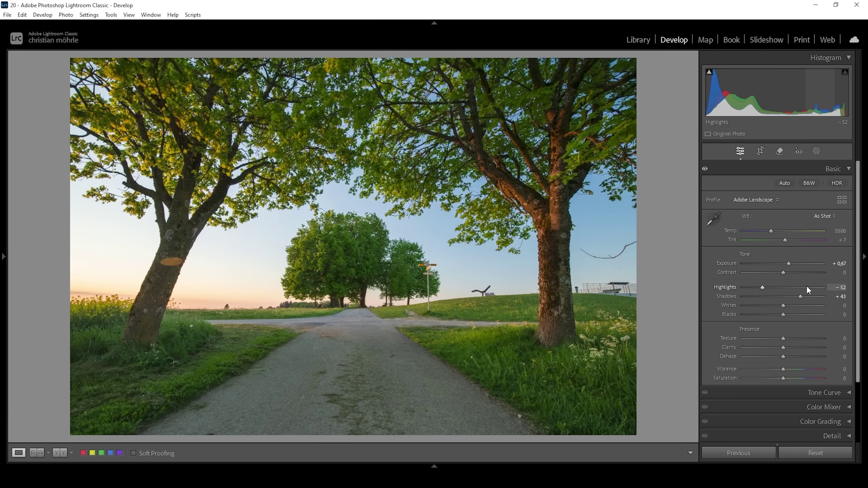
mouse_move(707, 76)
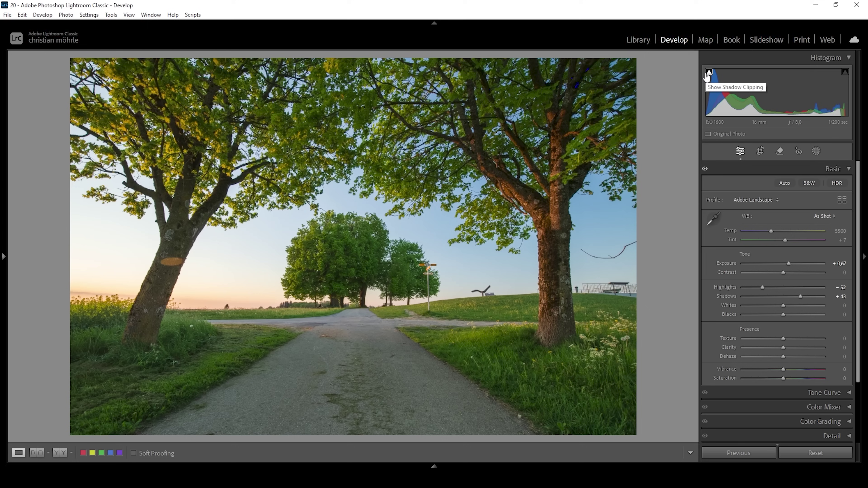
drag(776, 314, 788, 316)
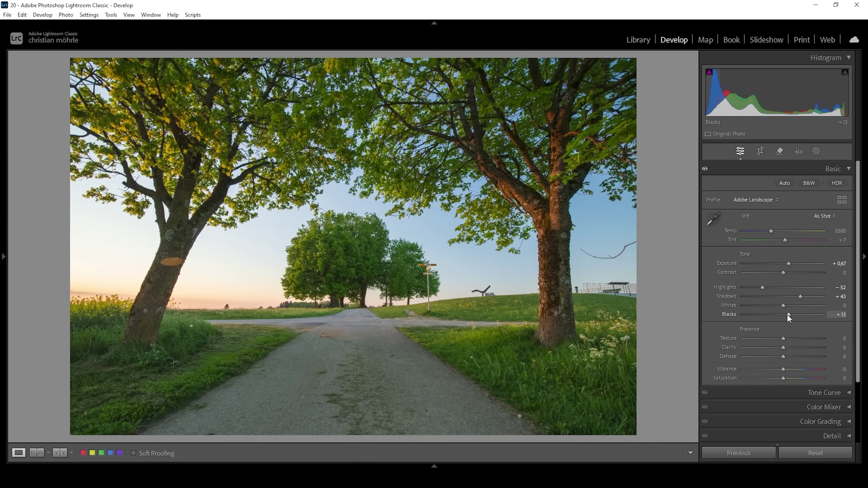
alt+click(787, 315)
drag(783, 305, 797, 307)
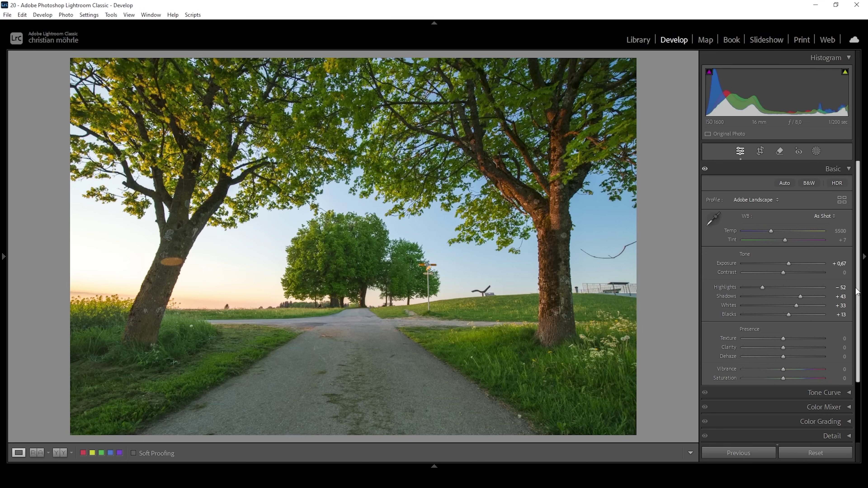
Warm Temp to 6438 and set Clarity −8, Texture +7 and Vibrance +8
drag(770, 230, 779, 231)
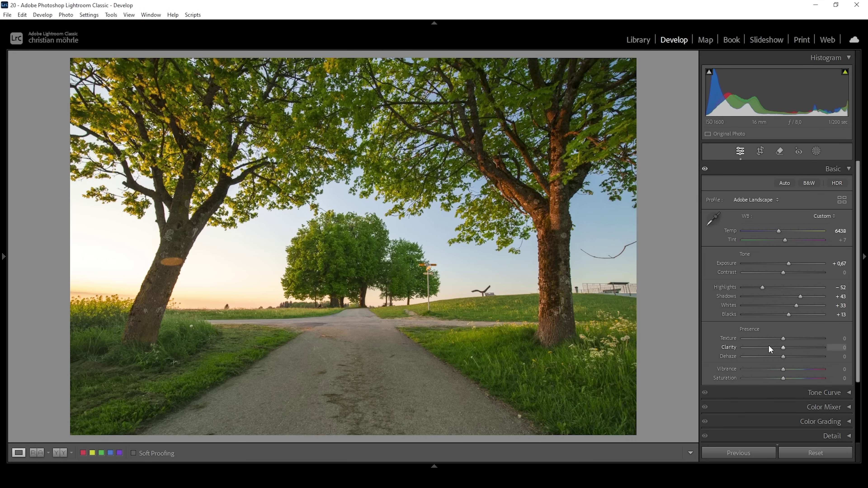
drag(782, 347, 779, 356)
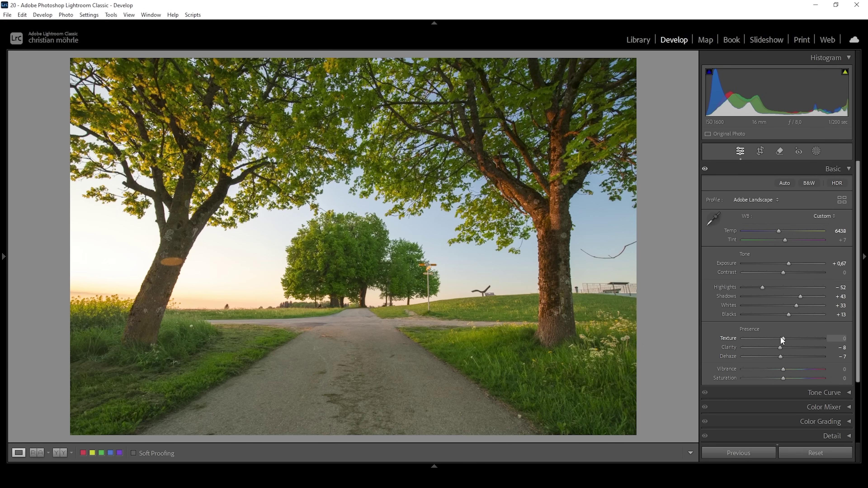
drag(784, 336, 785, 337)
drag(783, 369, 786, 369)
Compare the edit with the original in Before/After view, then return to the single view
click(60, 453)
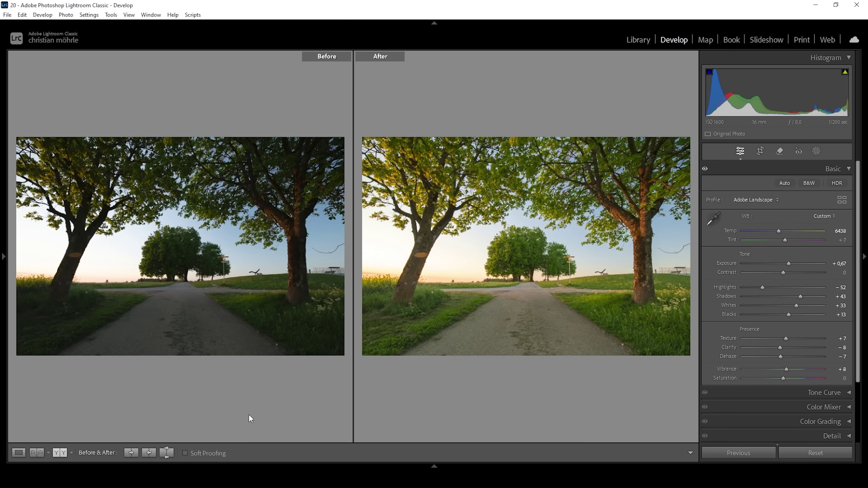
key(y)
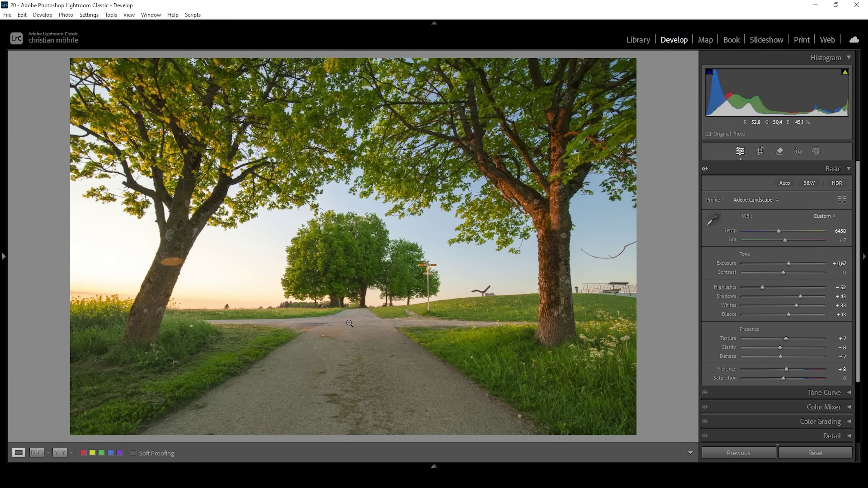
click(819, 152)
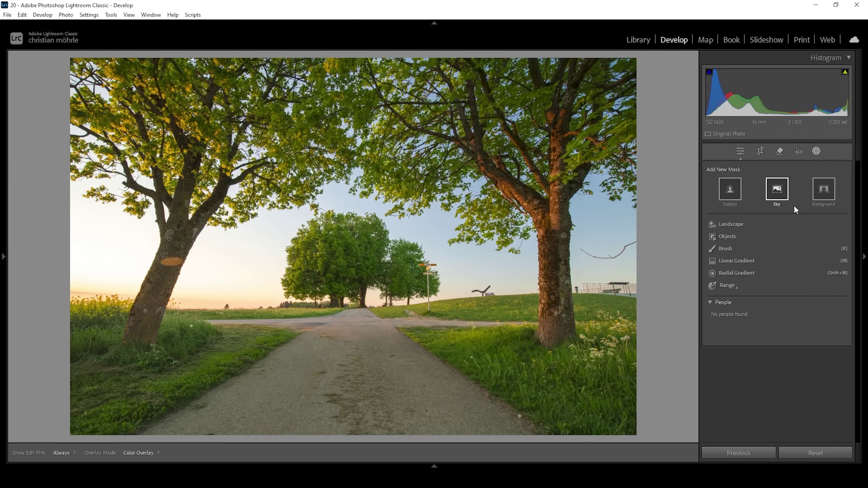
Create Mask 1 from the Landscape mask's Sky selection
click(731, 224)
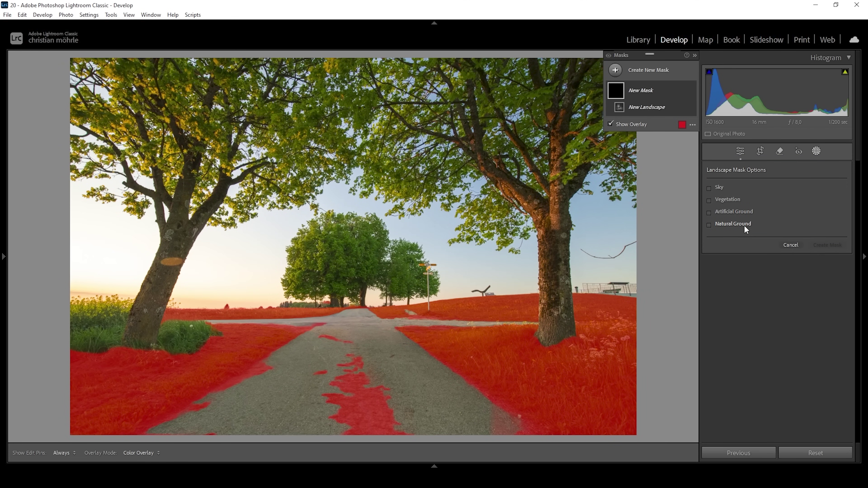
click(717, 186)
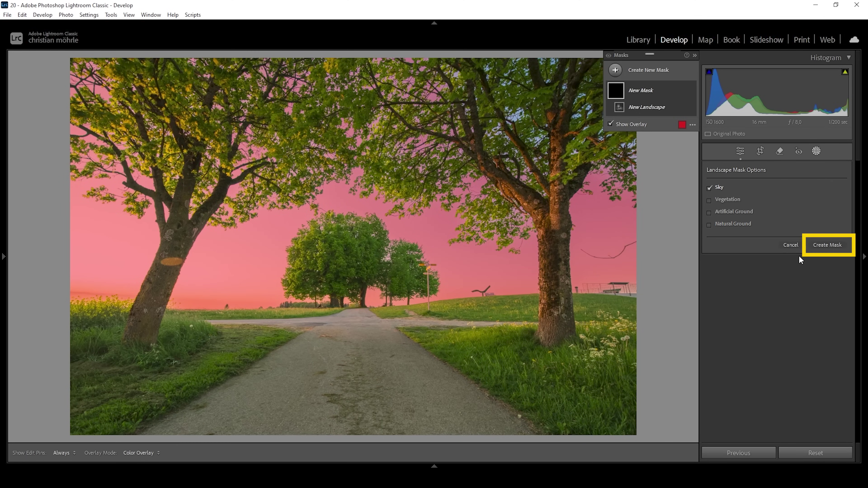
click(831, 243)
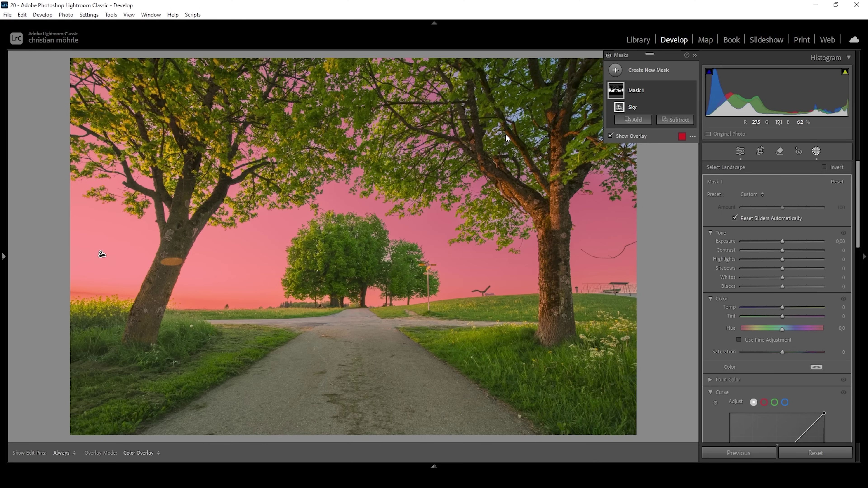
Add a Color Range sampled from the tree trunk to Mask 1 and refine its amount
click(631, 121)
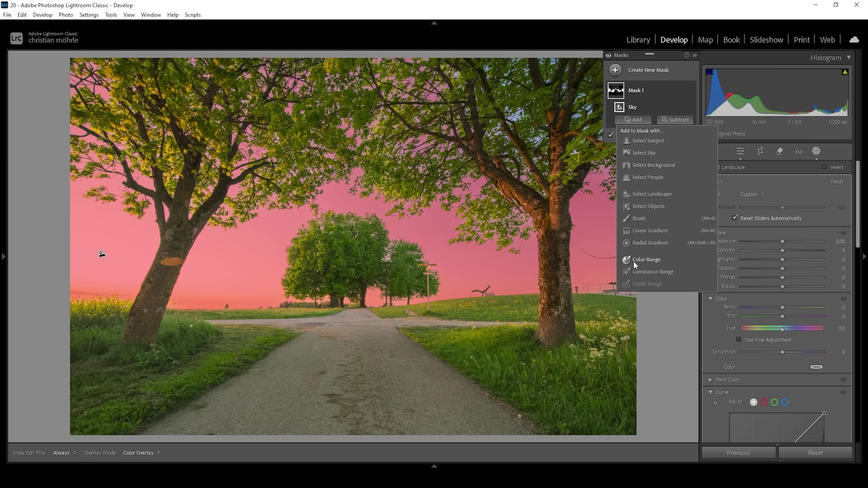
click(648, 260)
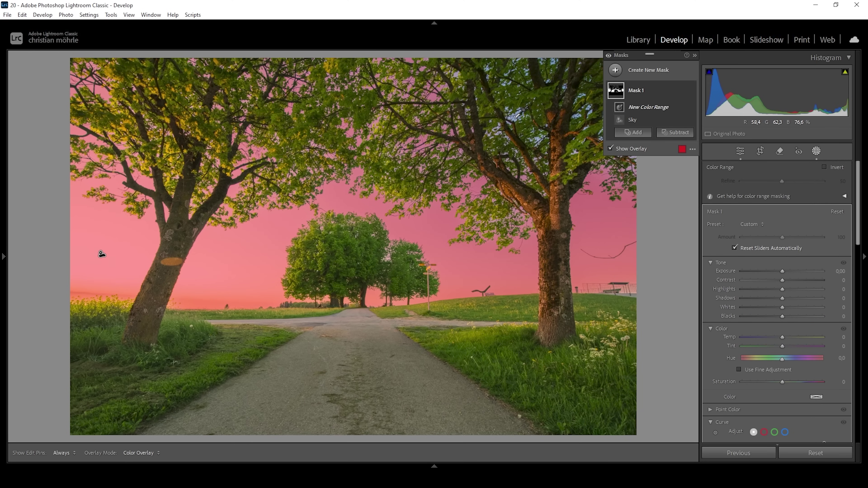
click(513, 119)
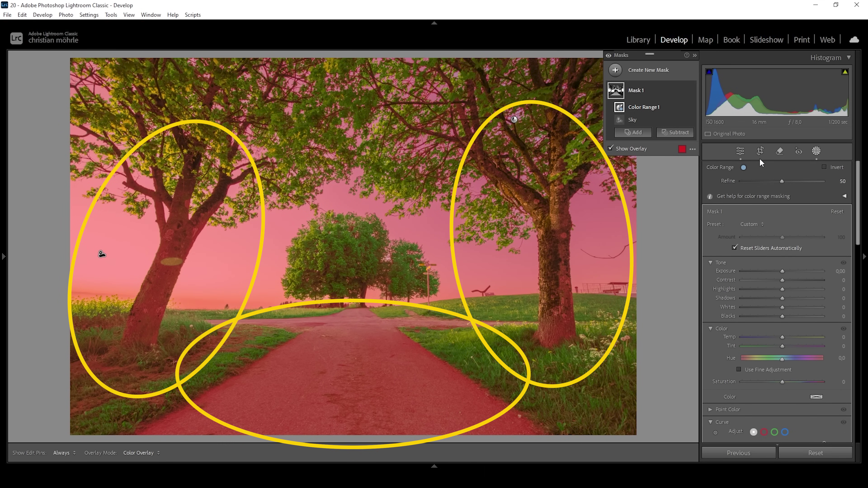
click(781, 182)
drag(777, 183, 780, 181)
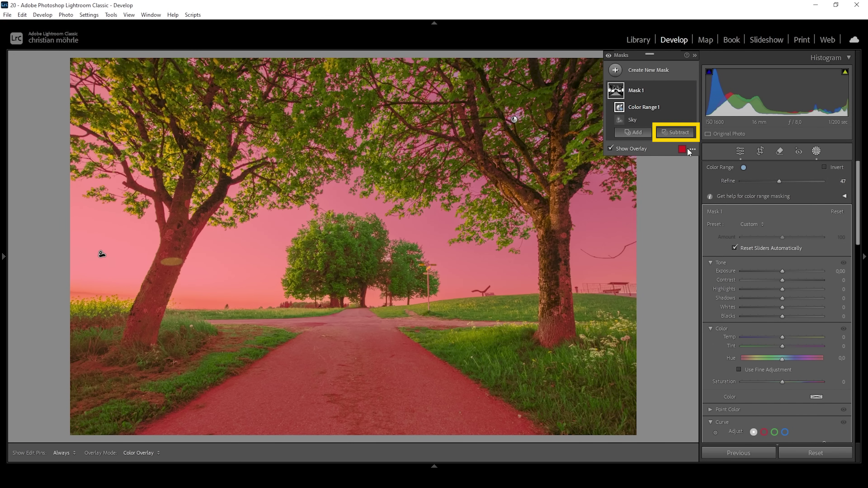
Subtract the Vegetation landscape area from Mask 1
click(675, 132)
click(693, 206)
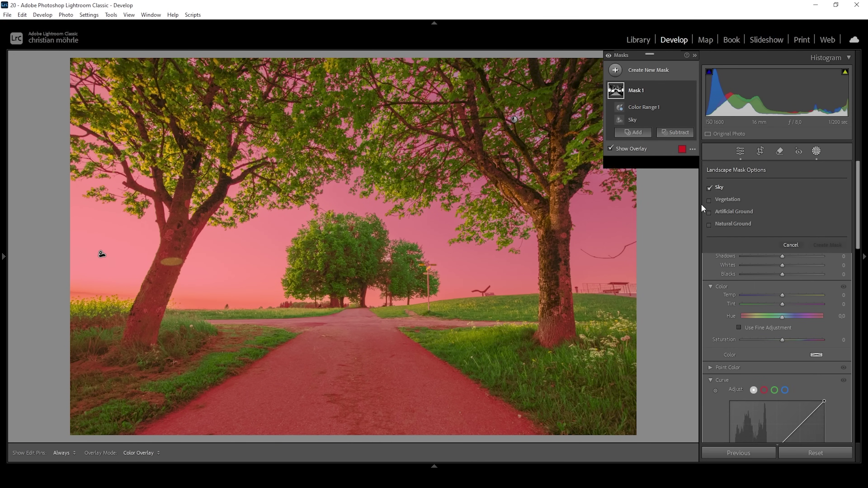
click(723, 200)
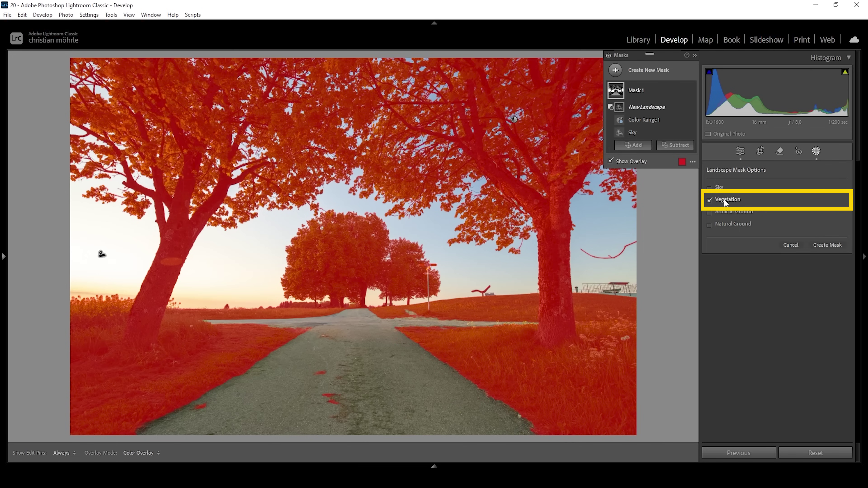
click(826, 245)
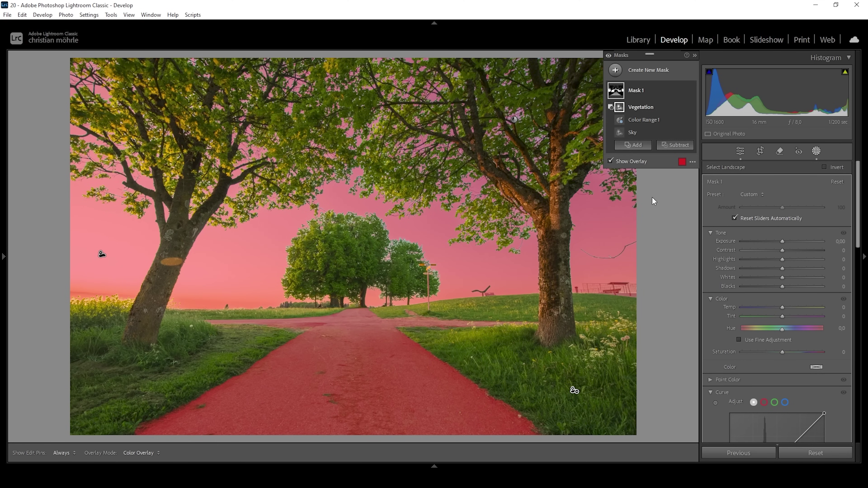
click(676, 144)
Subtract a linear gradient fading Mask 1 out from the path up toward the horizon
click(697, 259)
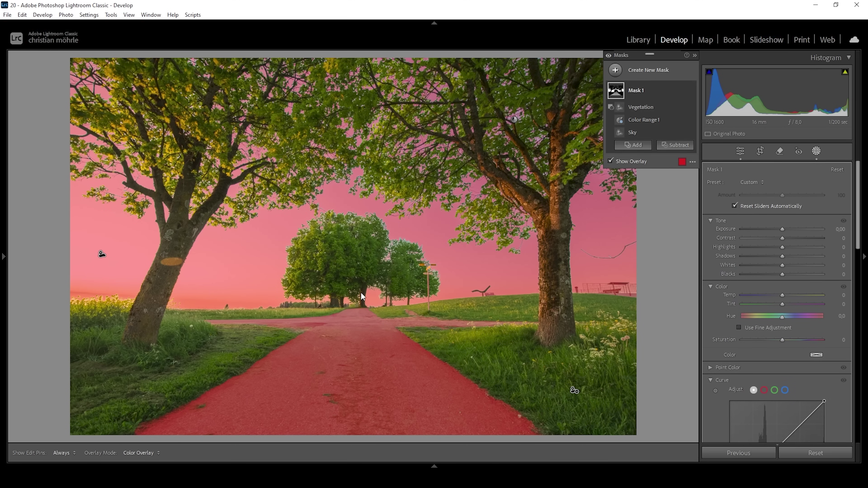
drag(384, 292, 389, 310)
drag(406, 134, 407, 128)
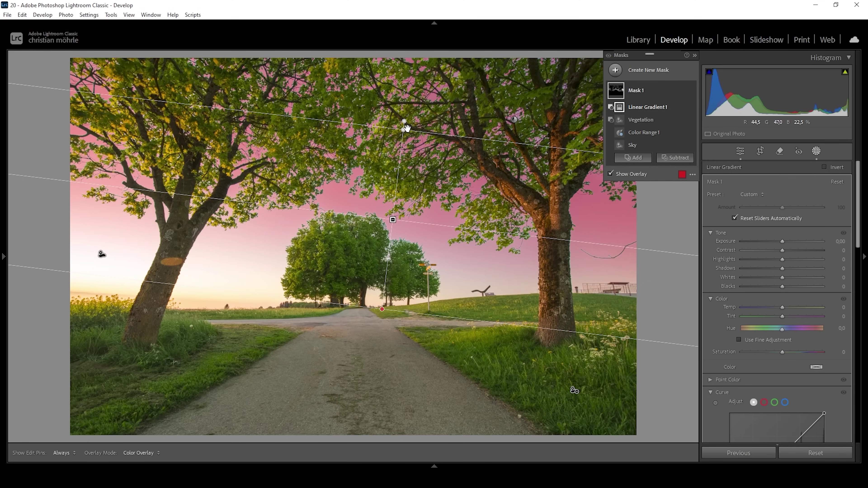
Darken and cool the masked area: Exposure −0.45, Blacks −7, Temp −12
drag(782, 240, 779, 241)
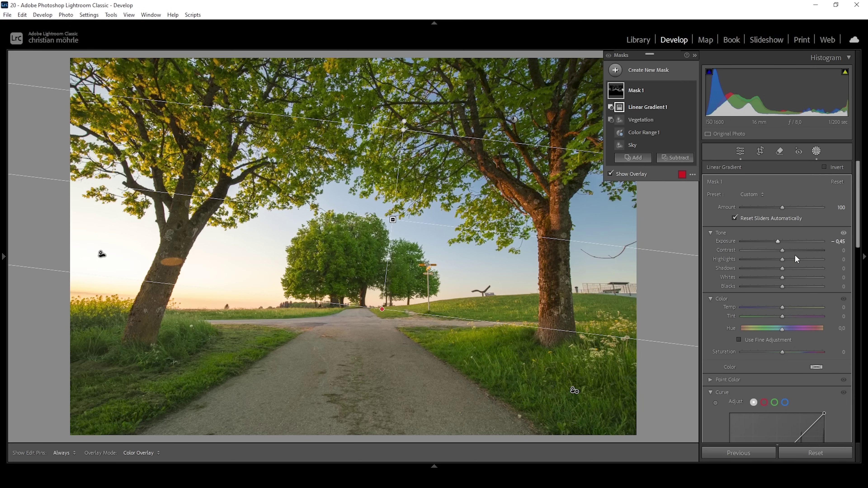
drag(782, 286, 777, 288)
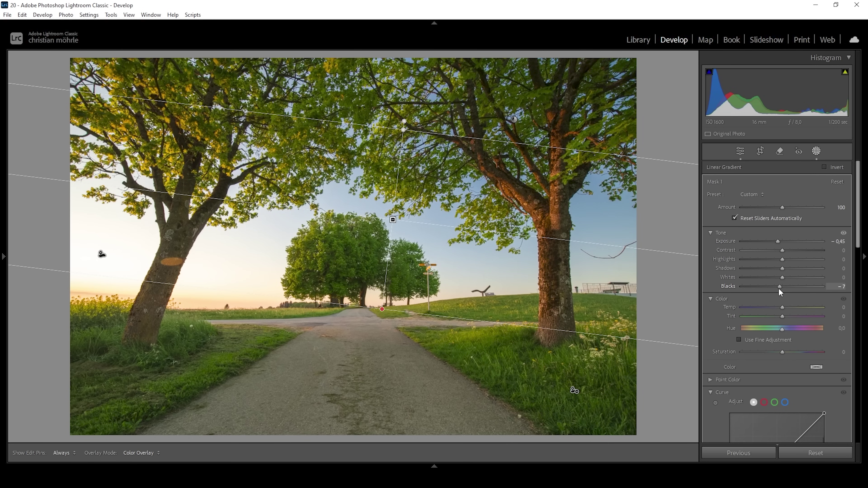
drag(782, 306, 778, 306)
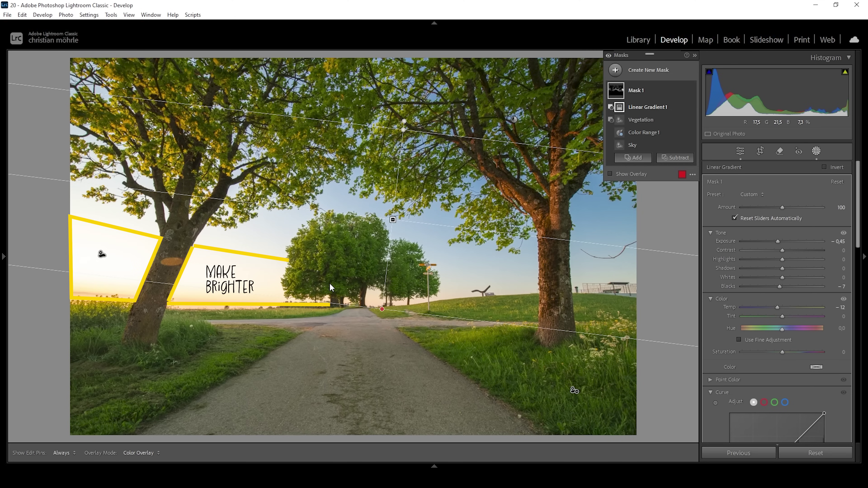
click(615, 70)
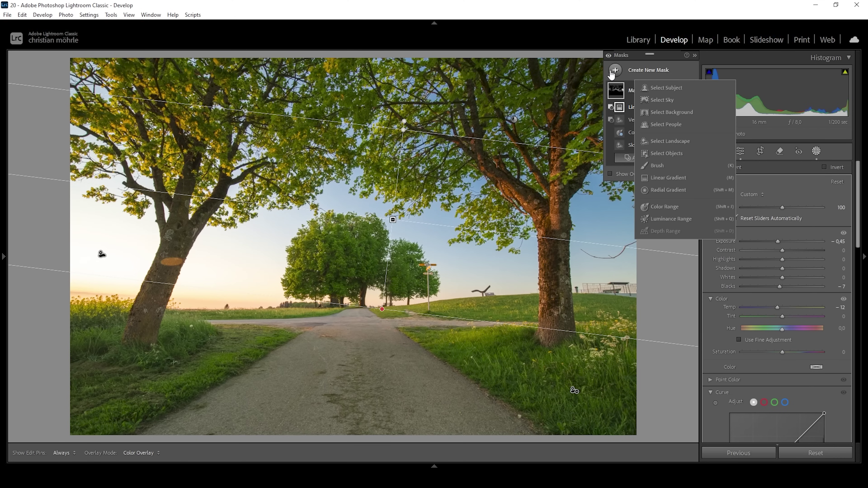
Create Mask 2 from the Landscape mask's Sky selection
click(684, 142)
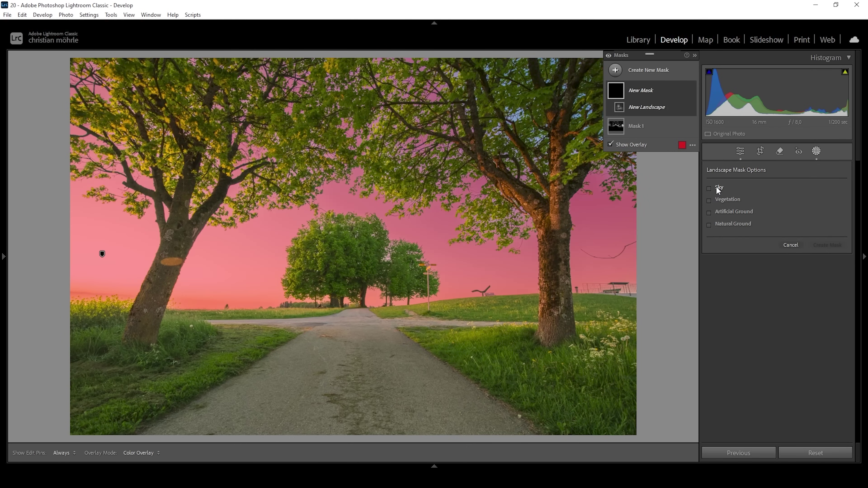
click(718, 186)
click(823, 248)
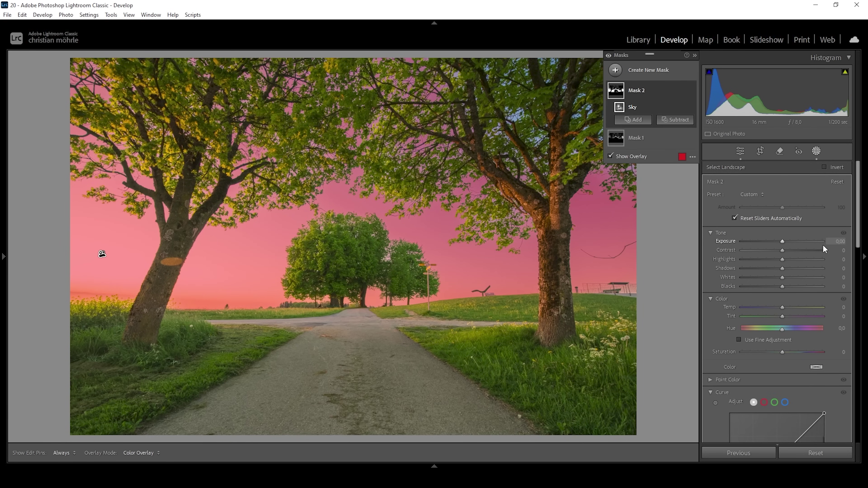
Subtract a sky-to-road linear gradient from Mask 2, raise Blacks to 100 and hide the overlay
click(680, 119)
click(692, 230)
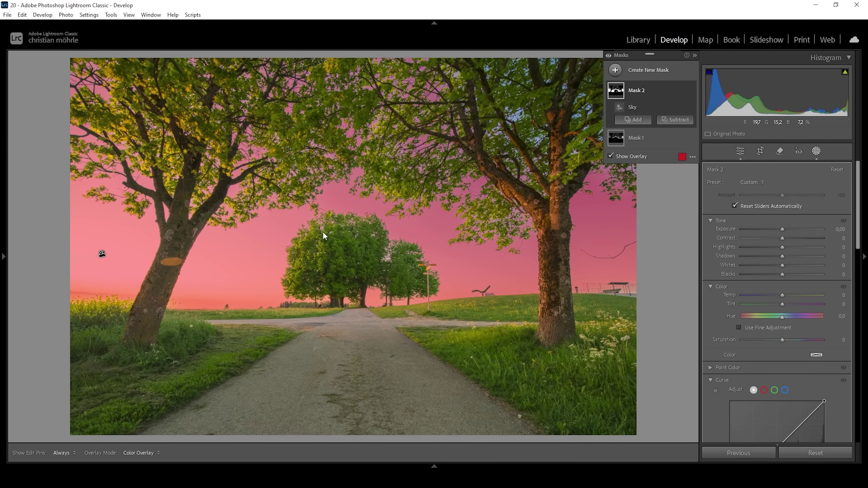
drag(350, 185, 334, 367)
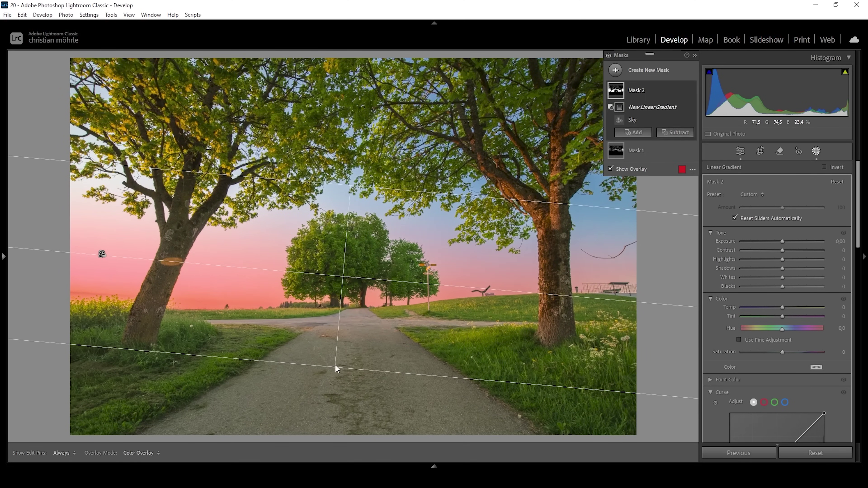
drag(354, 186, 357, 178)
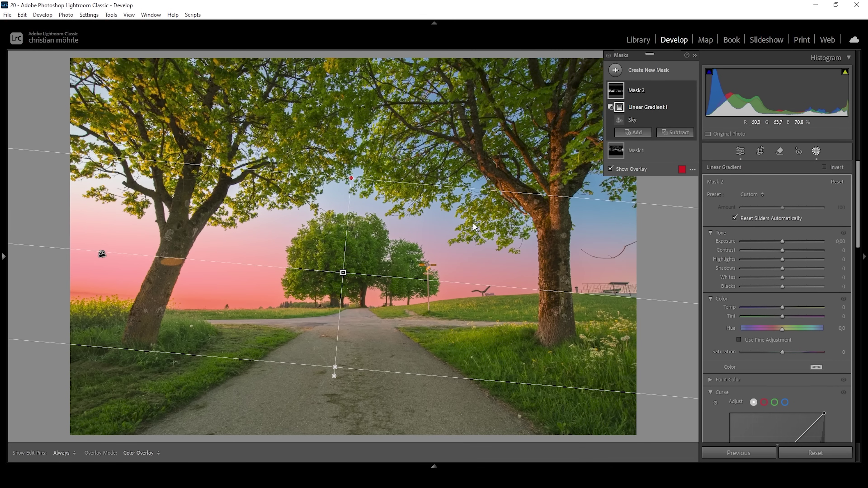
drag(782, 286, 858, 282)
key(o)
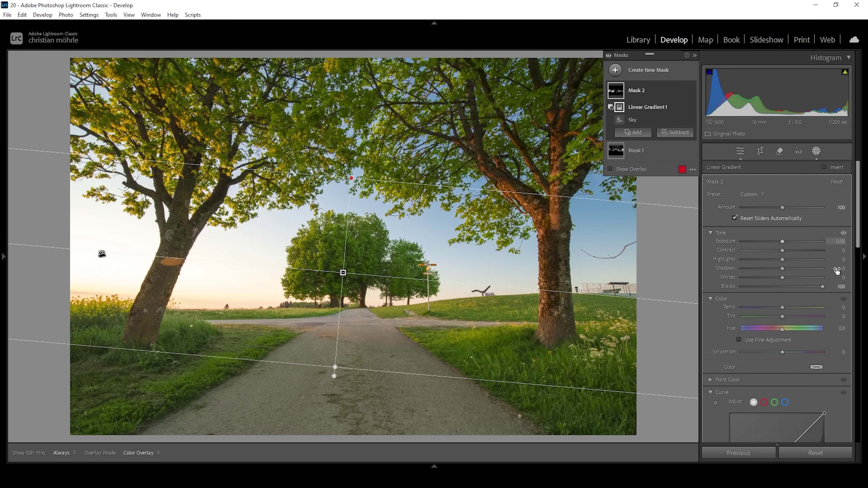
Lower Mask 2's Highlights to −39 and warm its Temp to 83
drag(782, 260, 774, 260)
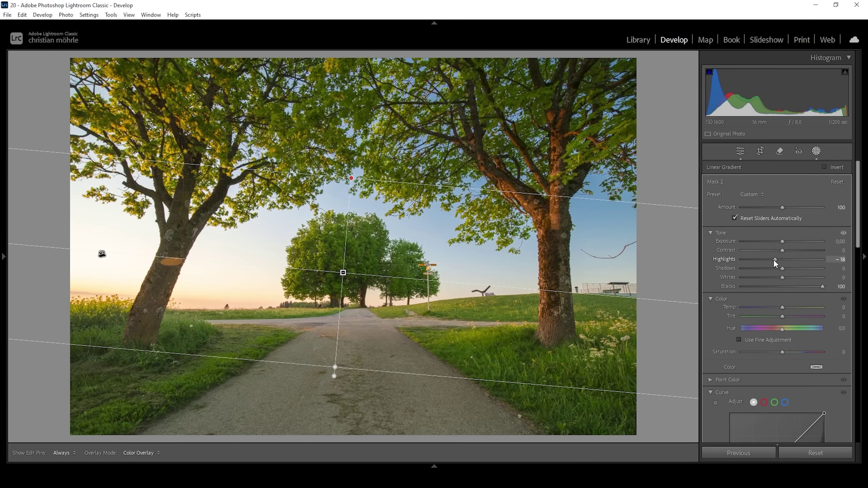
drag(774, 262, 765, 258)
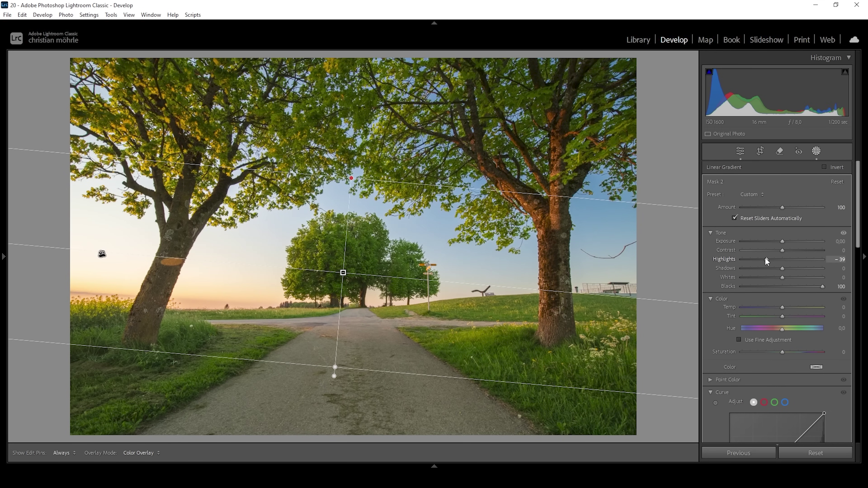
drag(765, 258, 765, 258)
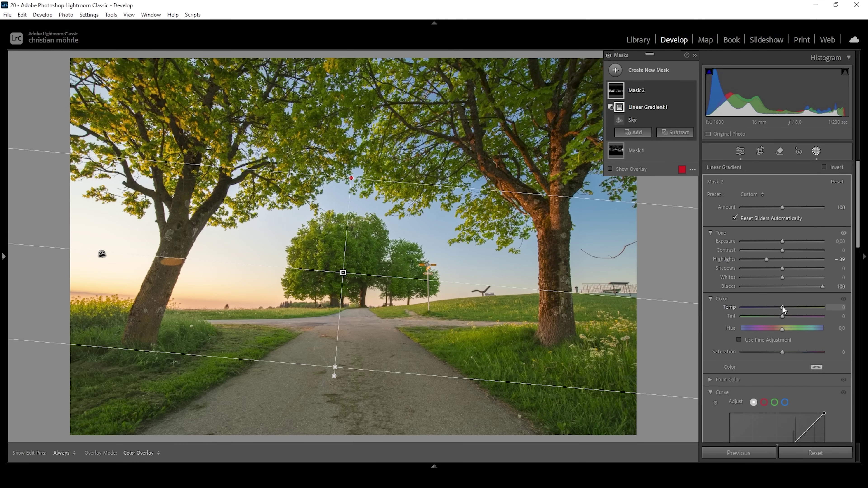
drag(783, 309, 816, 310)
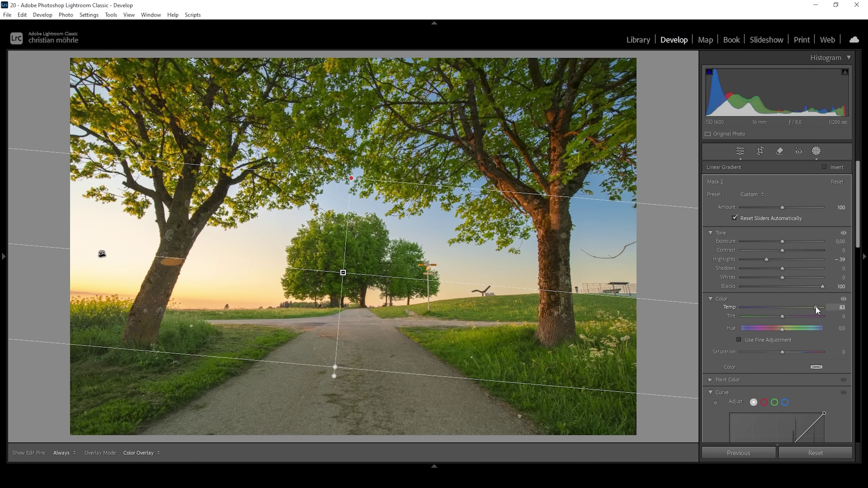
drag(815, 306, 814, 306)
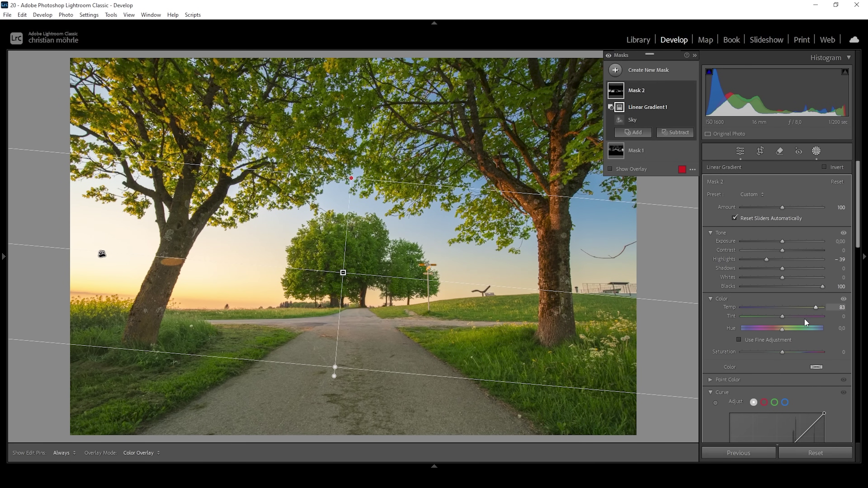
Tint Mask 2 orange with hue 26 and saturation 70, then exit masking
click(816, 368)
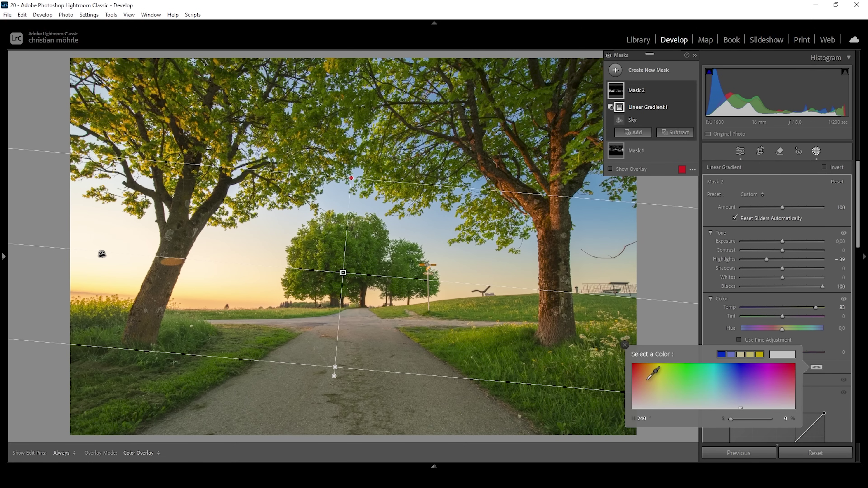
drag(651, 375, 648, 378)
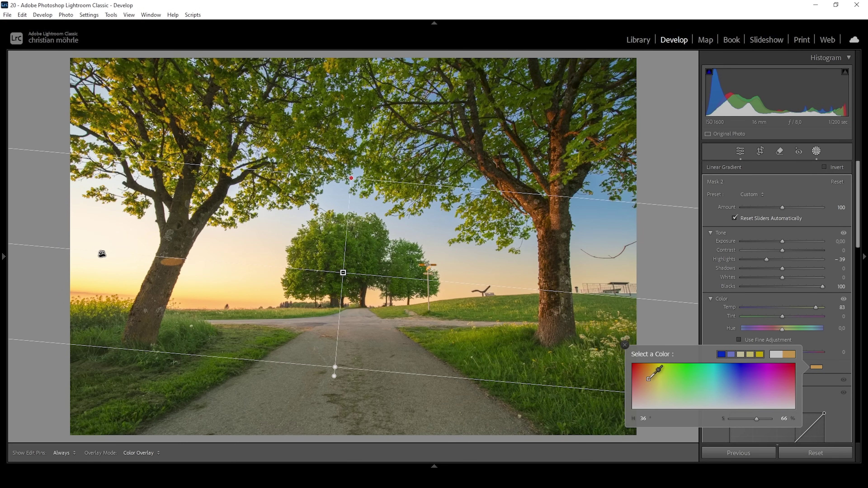
drag(648, 379, 644, 378)
click(757, 418)
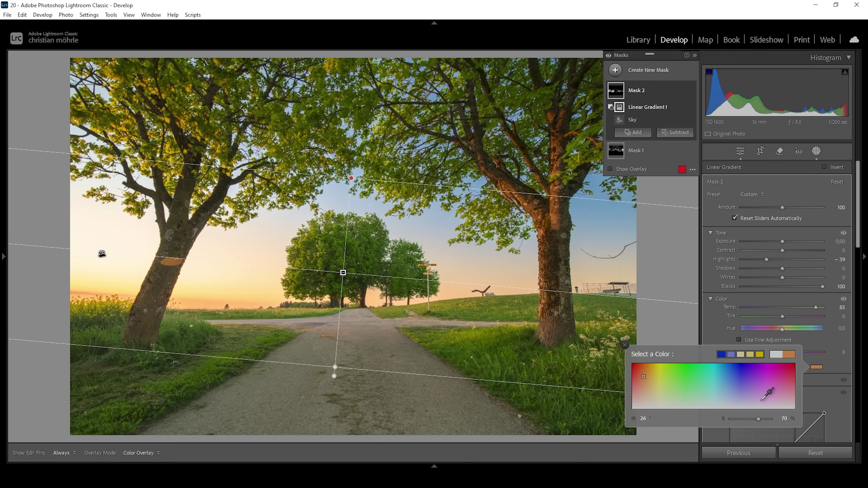
click(740, 151)
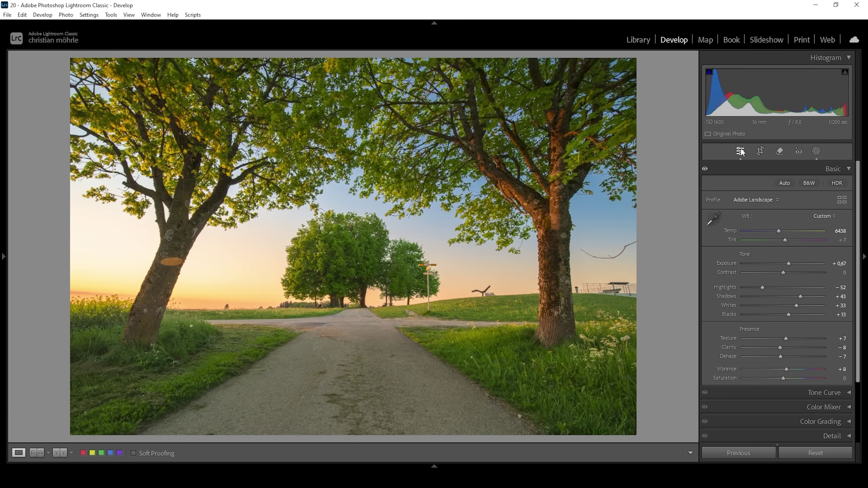
Add a new Sky landscape mask and subtract a linear gradient fading it toward the horizon
click(816, 151)
click(624, 70)
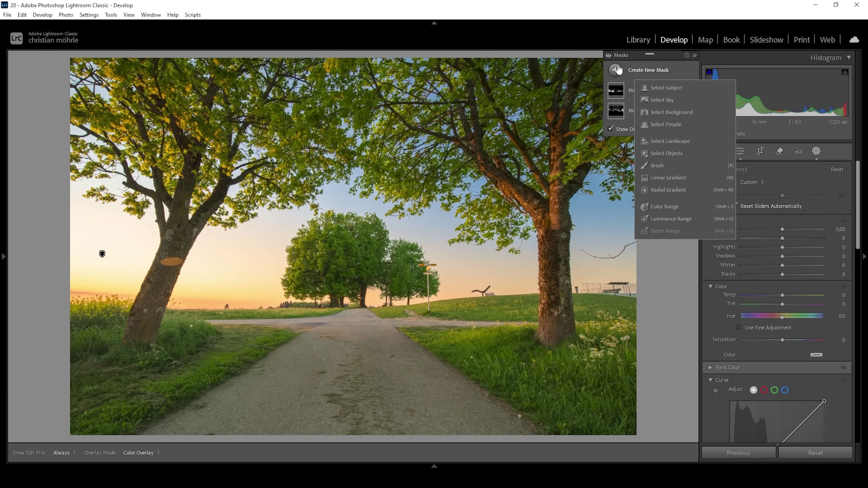
click(682, 143)
click(721, 187)
click(827, 246)
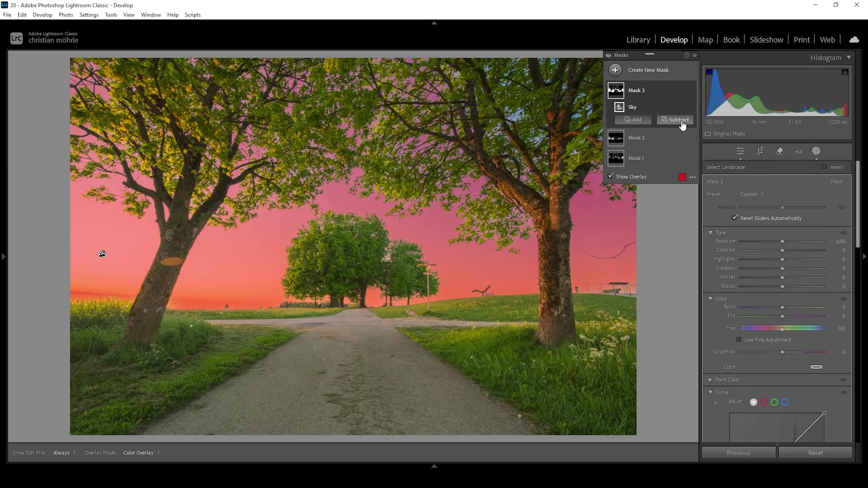
click(680, 120)
click(703, 236)
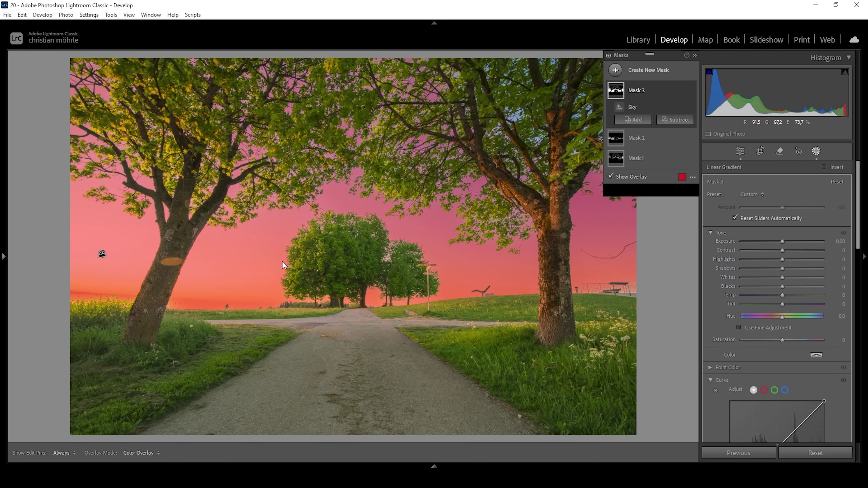
drag(285, 283, 279, 385)
drag(288, 270, 289, 266)
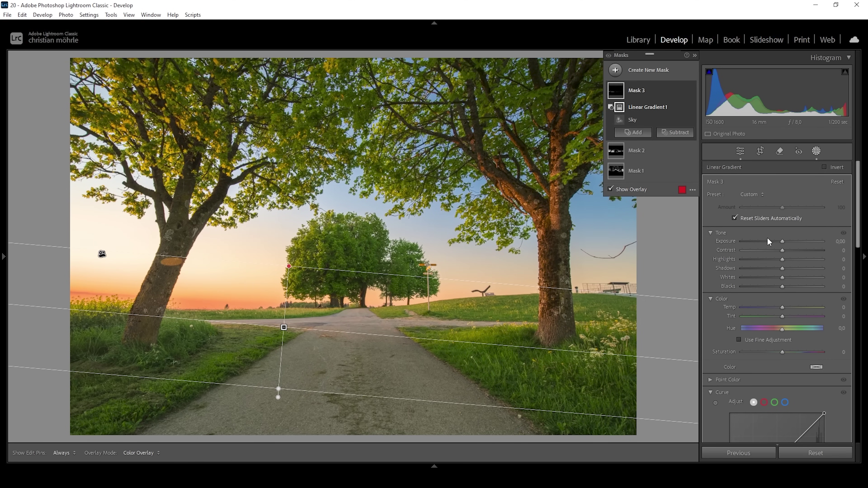
Brighten the sky mask to Exposure 2.25 and raise its Blacks to 12
drag(782, 241, 805, 241)
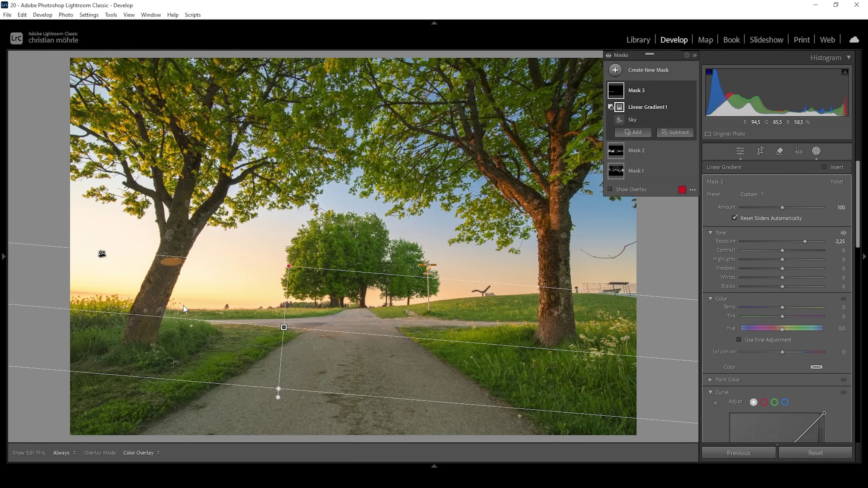
drag(783, 288, 788, 287)
drag(278, 389, 279, 383)
click(735, 157)
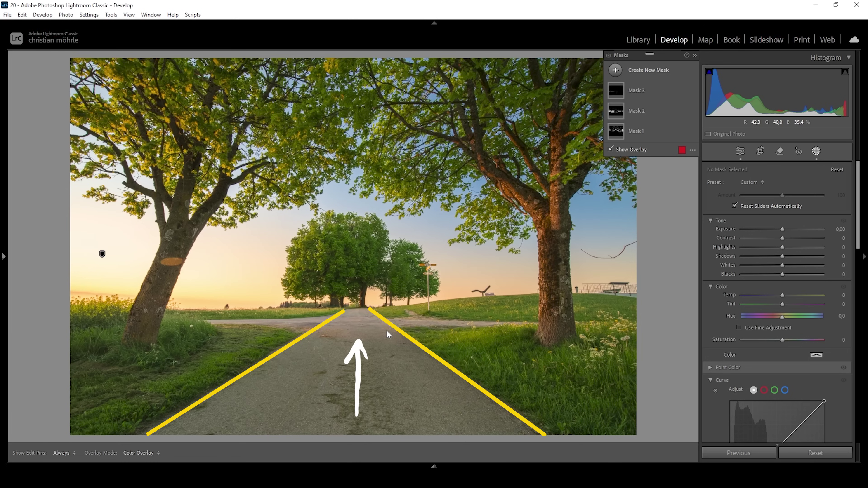
Create an Artificial Ground road mask and subtract a linear gradient along the path
click(614, 70)
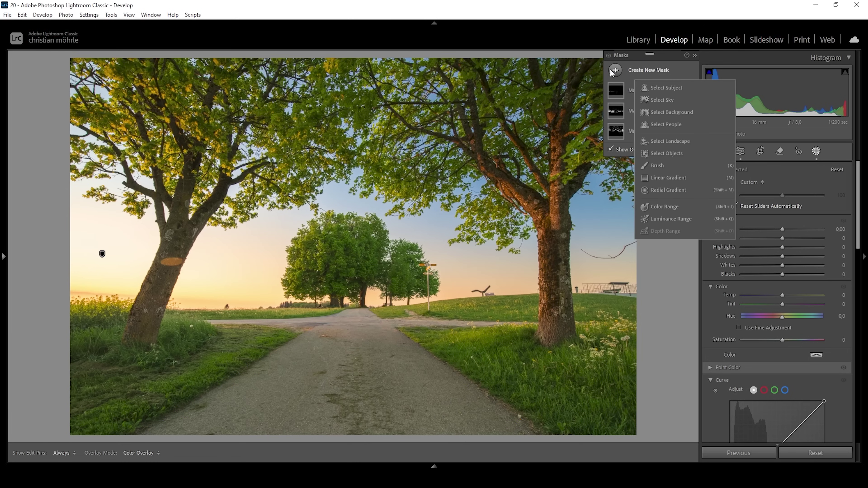
click(669, 142)
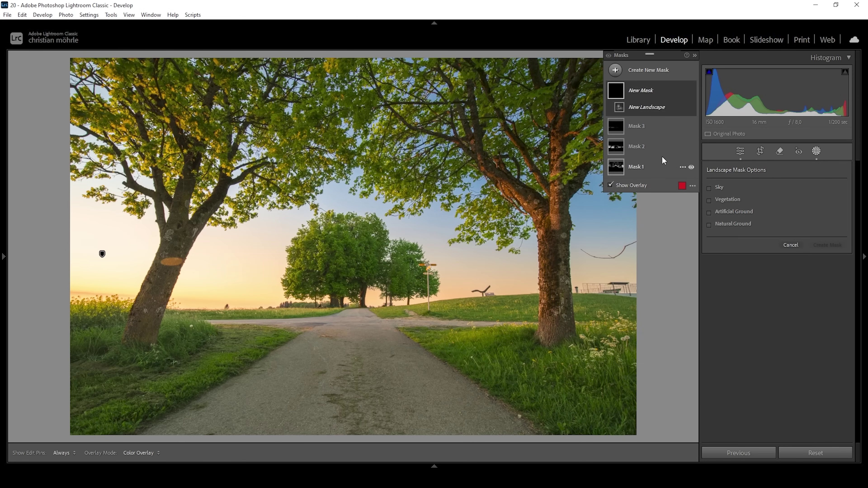
click(710, 212)
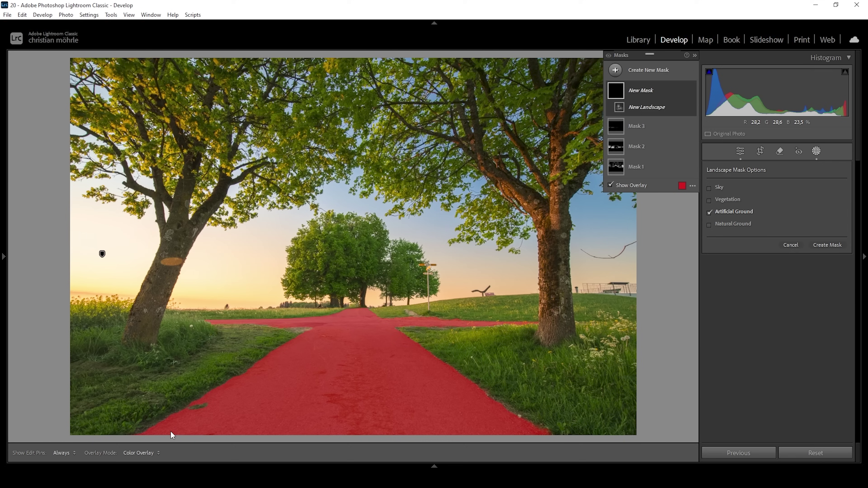
click(827, 244)
click(823, 245)
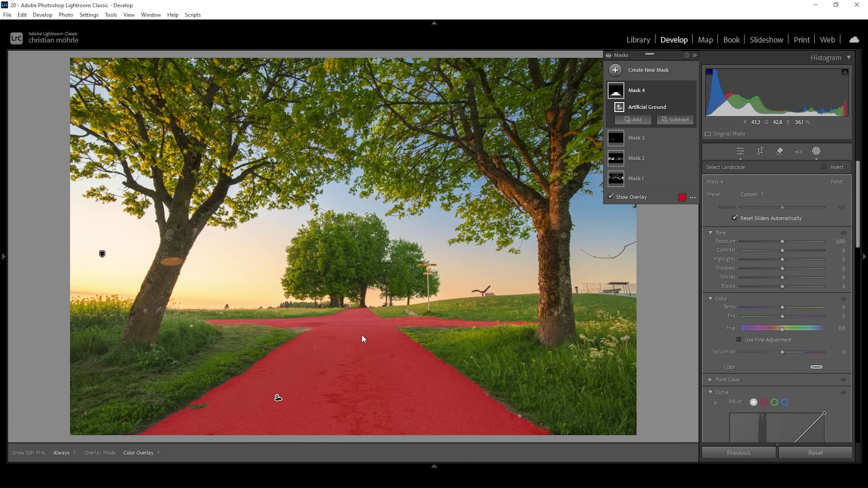
click(670, 120)
click(687, 233)
drag(353, 318, 346, 428)
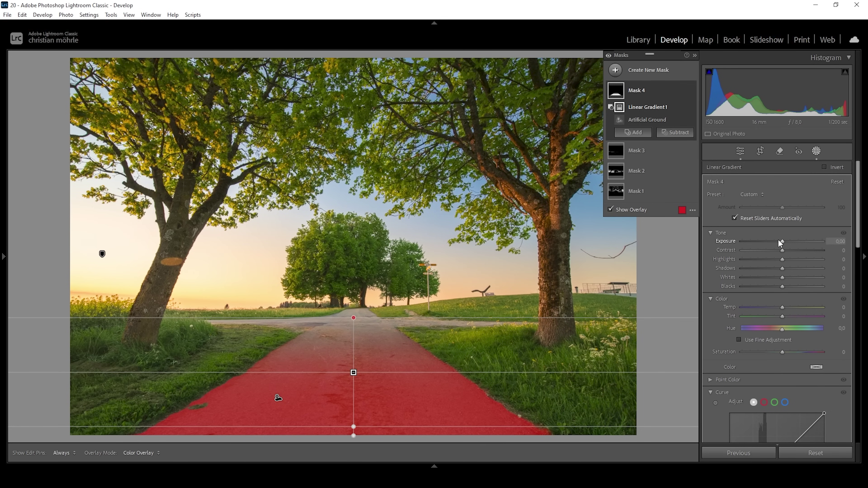
Set the road mask to Exposure -0.81, Contrast 34 and Clarity 17
drag(780, 240, 799, 248)
scroll(777, 310, down, 8)
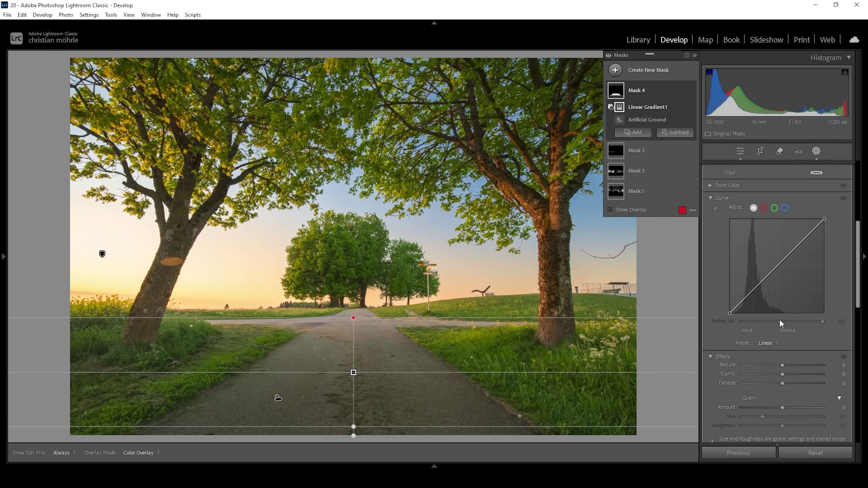
drag(782, 310, 787, 314)
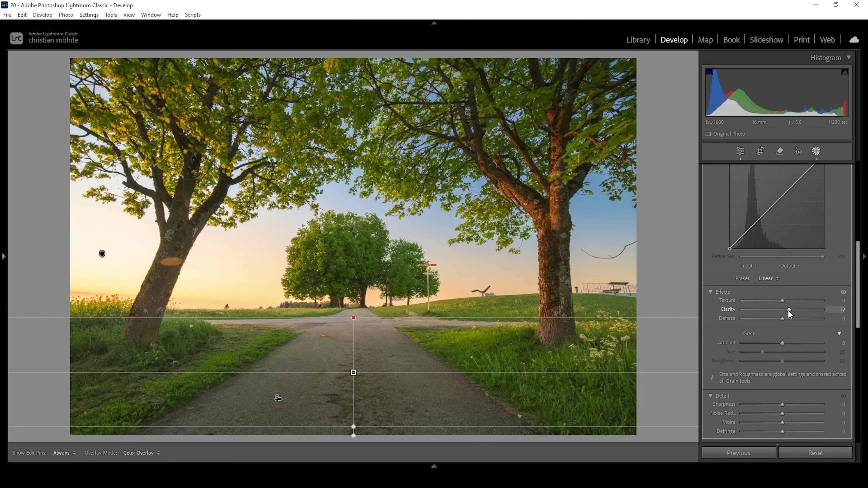
drag(788, 310, 786, 307)
click(614, 70)
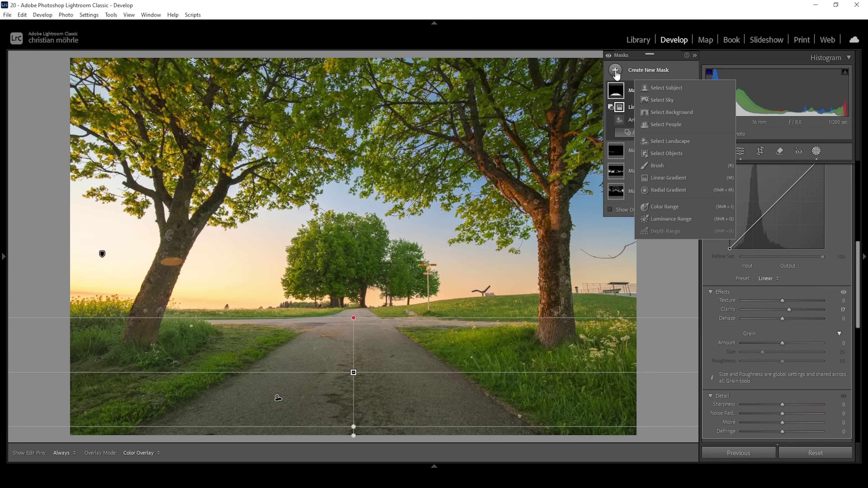
Create another Artificial Ground road mask, subtracting a linear gradient dragged down the road
click(690, 142)
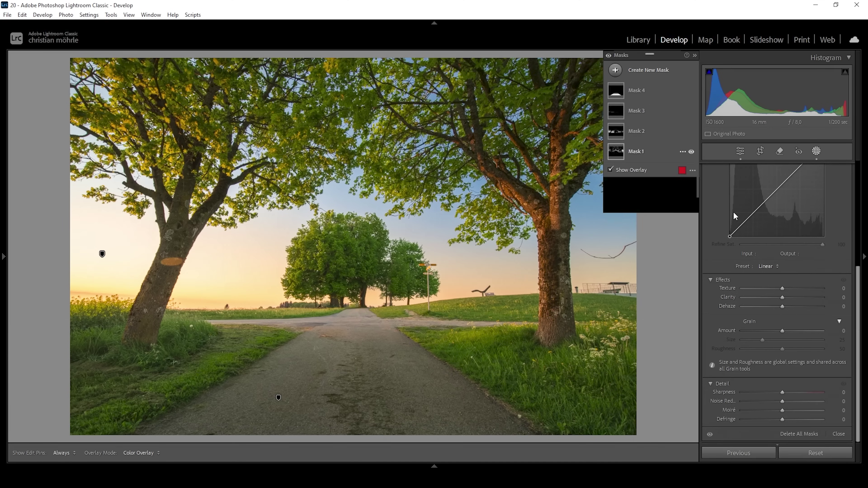
click(739, 211)
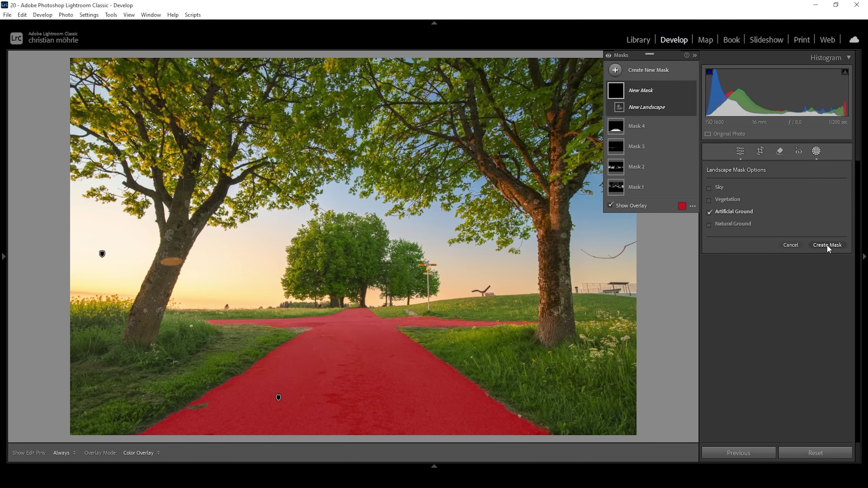
click(827, 244)
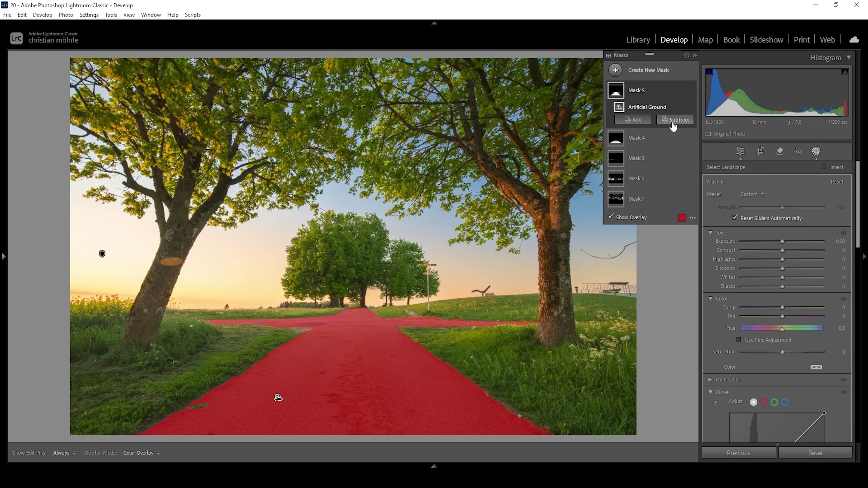
click(672, 127)
click(686, 219)
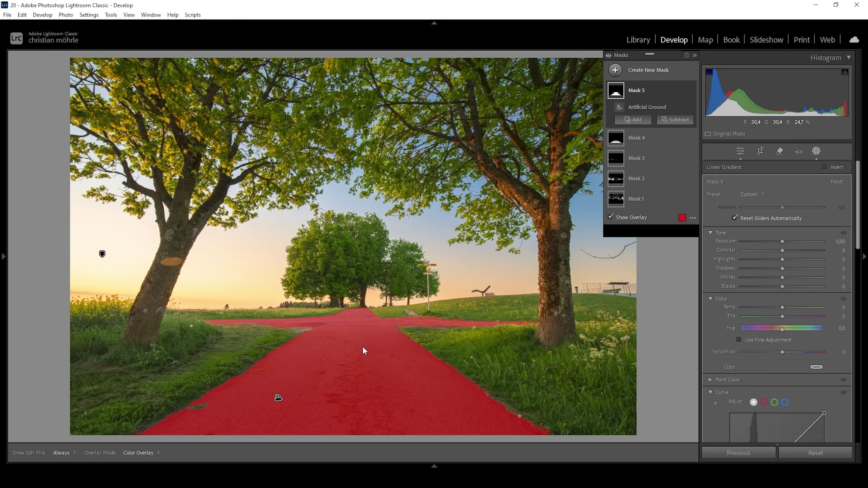
drag(360, 354, 360, 420)
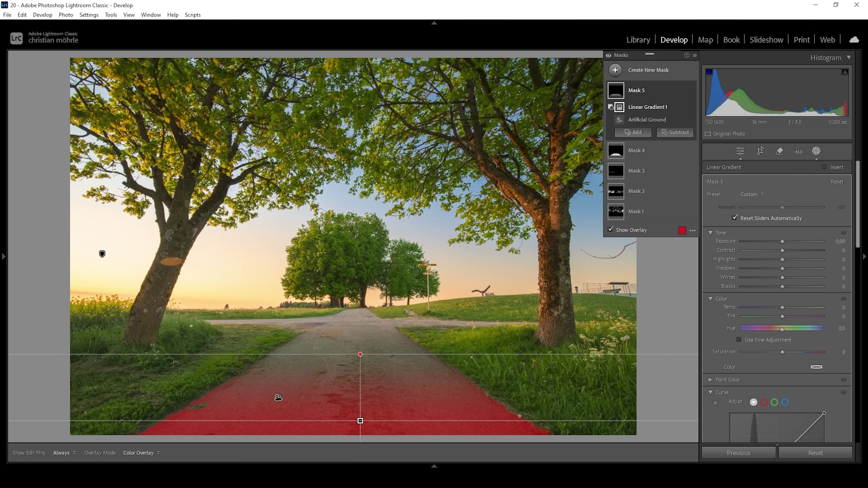
Darken the near-road mask to Exposure -0.94
click(782, 242)
drag(782, 243, 772, 240)
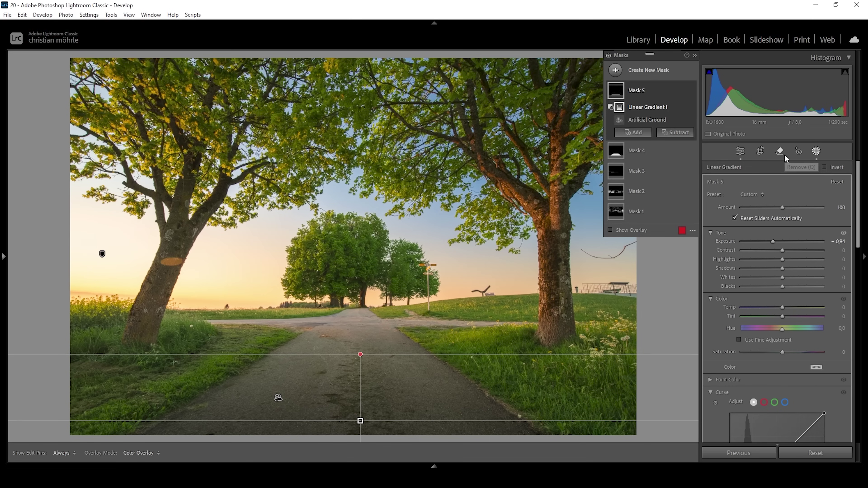
right_click(614, 75)
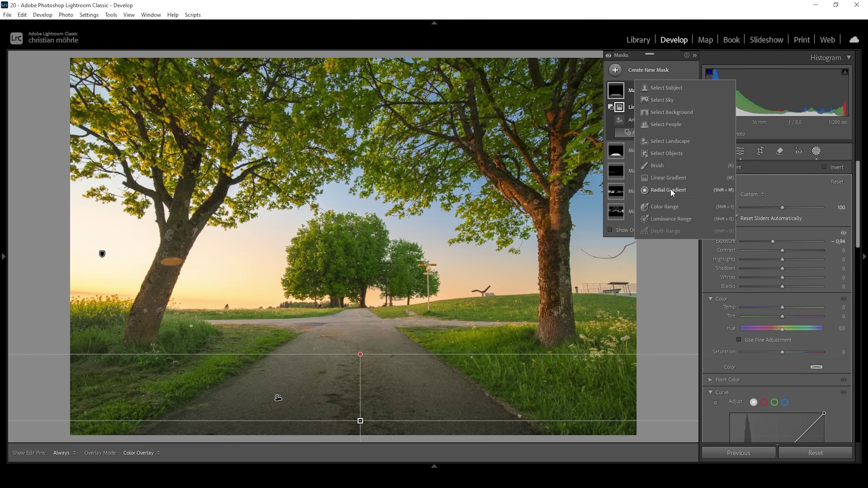
Create a Vegetation mask and subtract Natural Ground so only the trees remain
click(682, 141)
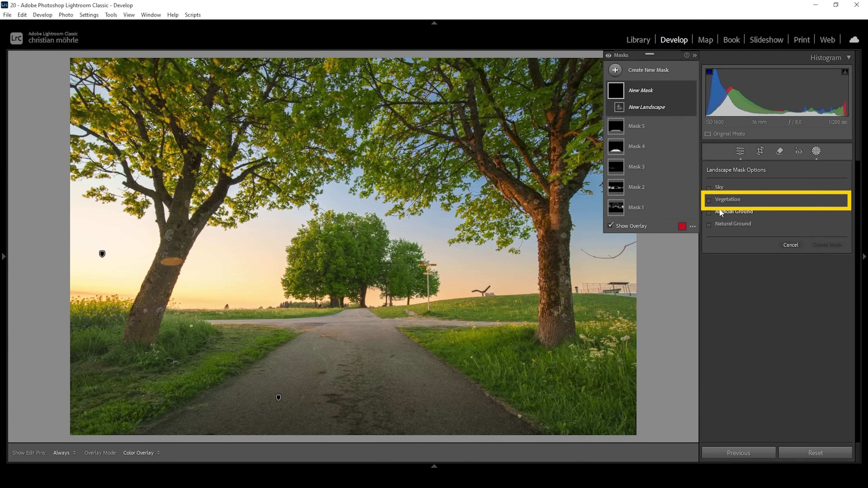
click(726, 200)
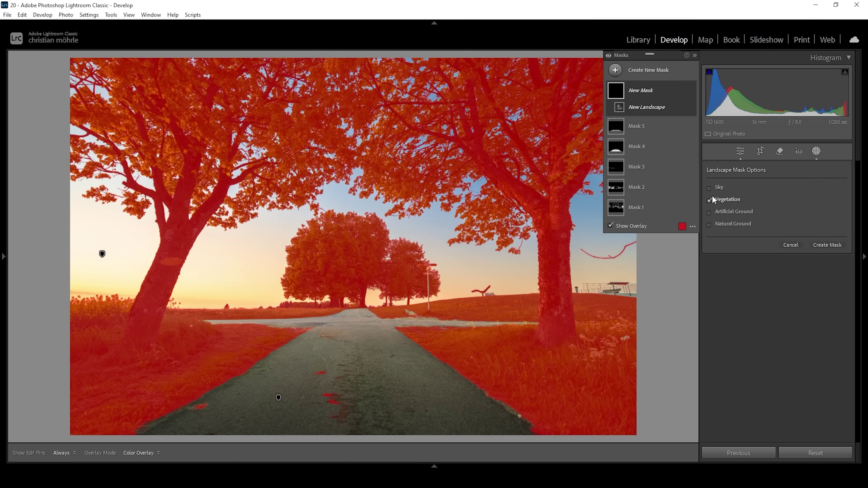
click(823, 244)
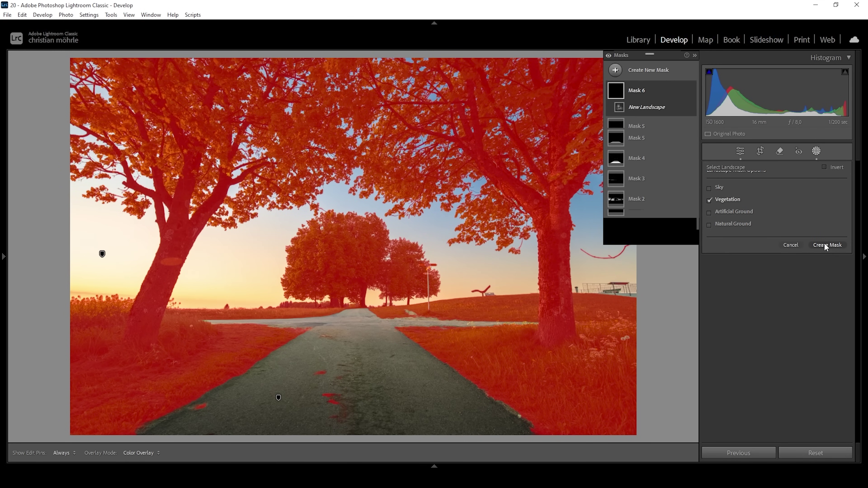
click(688, 121)
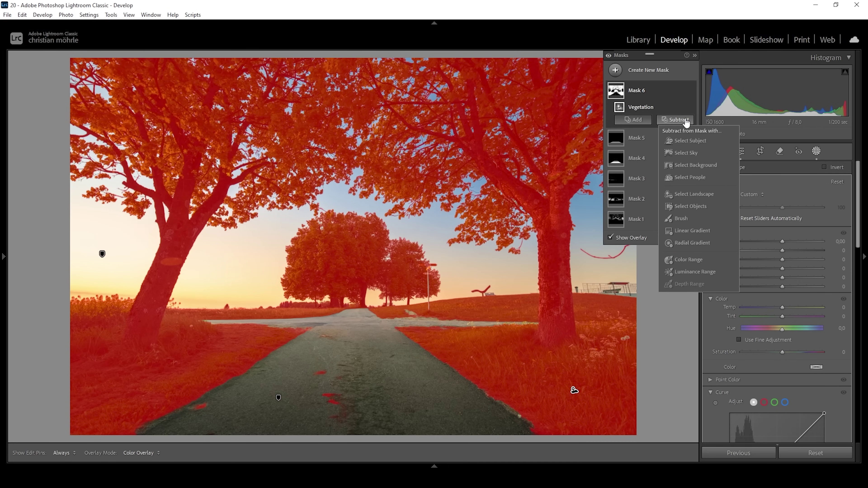
click(692, 192)
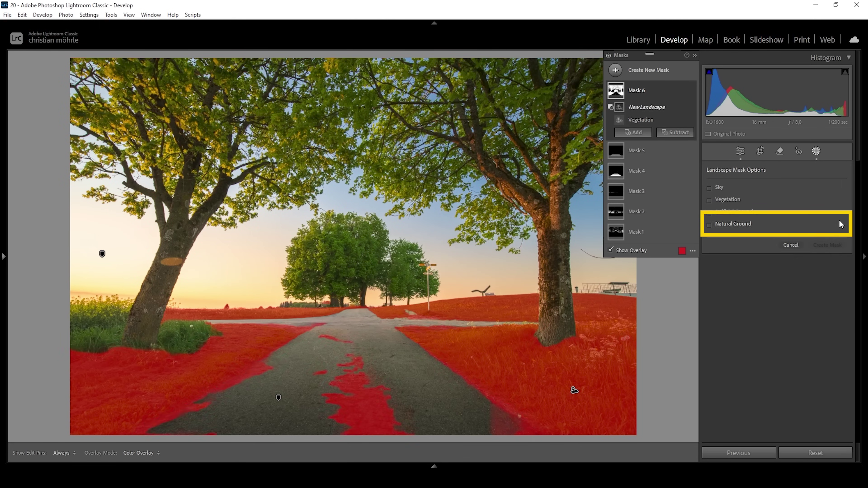
click(748, 224)
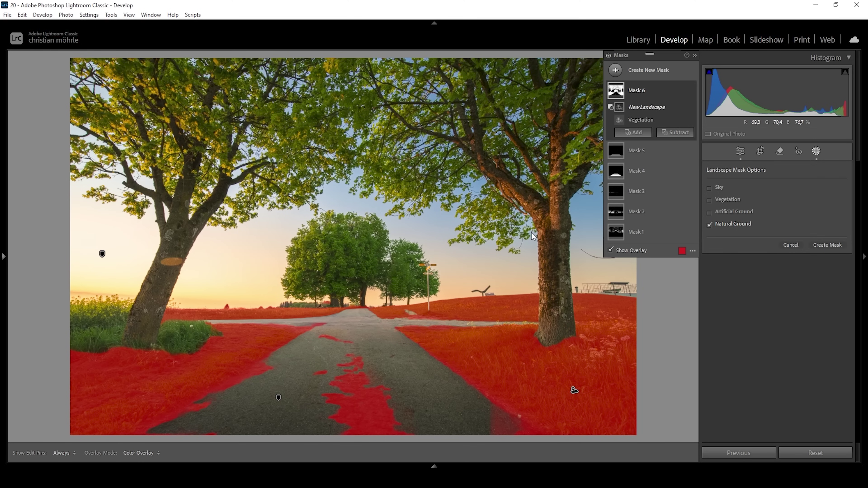
click(828, 244)
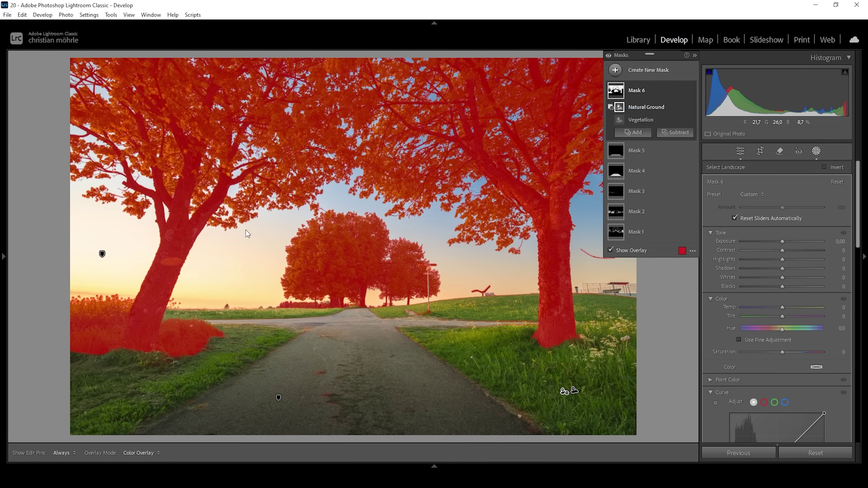
Brush-subtract the bushes and grass on the far left from the tree mask
click(674, 133)
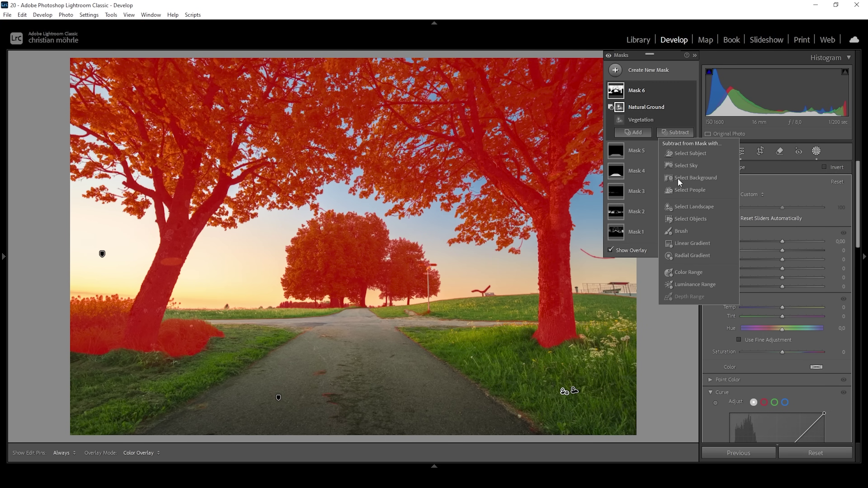
click(679, 231)
key(h)
mouse_move(177, 345)
mouse_down()
mouse_move(200, 322)
mouse_move(210, 331)
mouse_move(187, 341)
mouse_move(205, 309)
mouse_move(178, 331)
mouse_up()
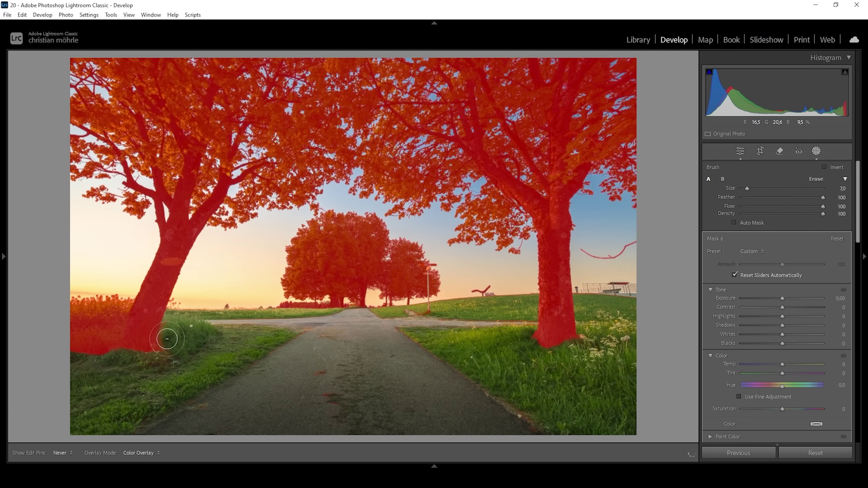
mouse_move(110, 368)
mouse_down()
mouse_move(94, 282)
mouse_move(71, 297)
mouse_move(114, 283)
mouse_move(106, 318)
mouse_up()
key(h)
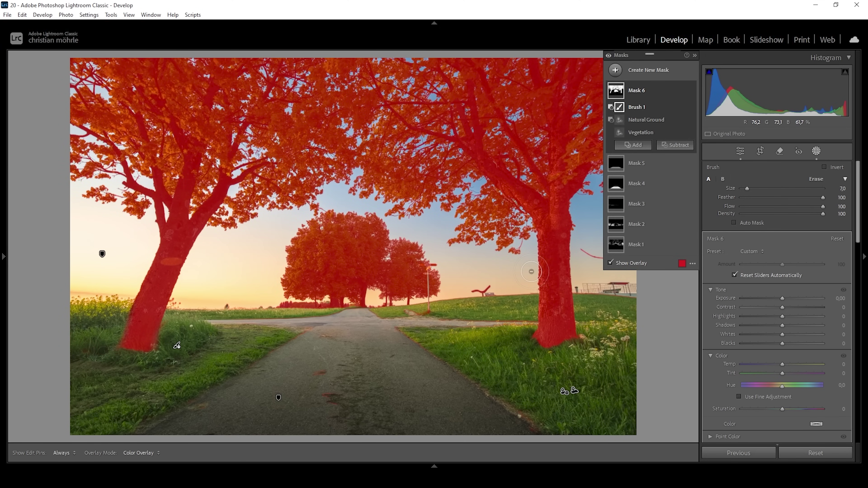
Set the tree mask to Contrast 29, Whites 39, Shadows 2 and Temp 17
drag(779, 304, 793, 307)
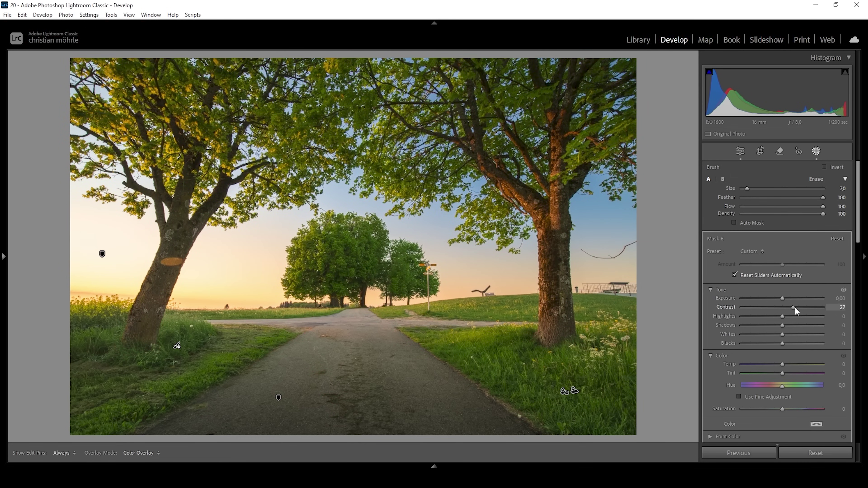
drag(795, 307, 797, 334)
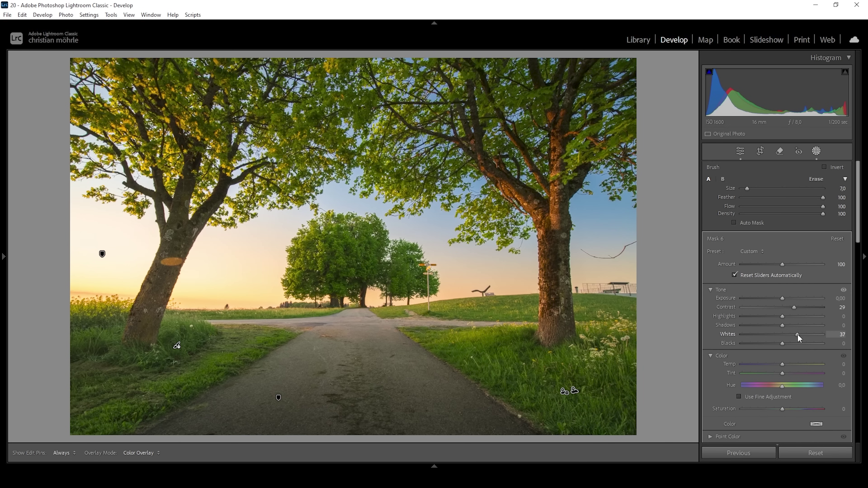
drag(800, 335, 784, 324)
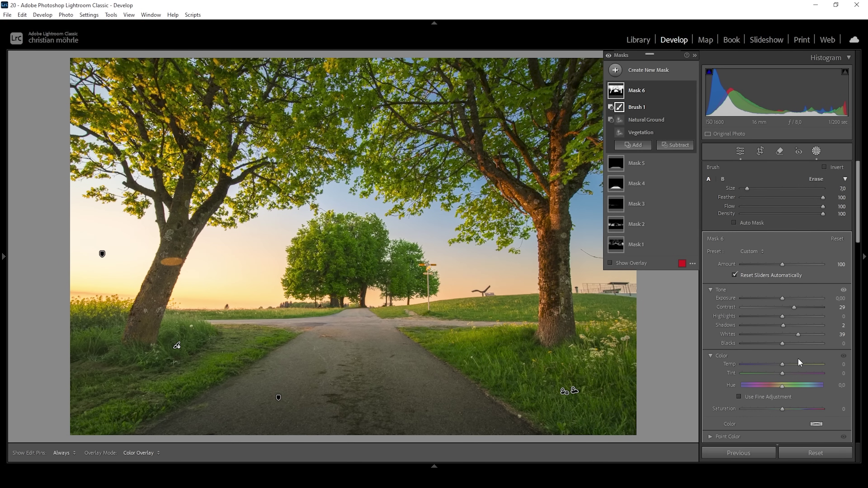
drag(783, 362, 786, 362)
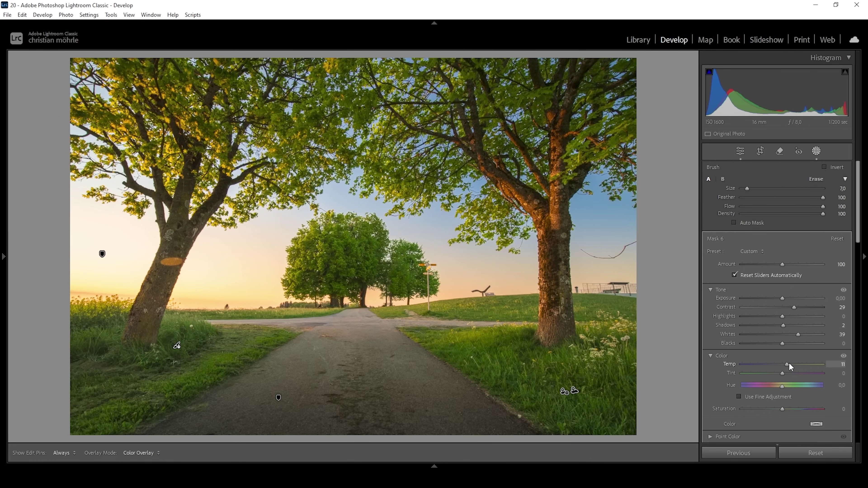
drag(790, 366, 791, 365)
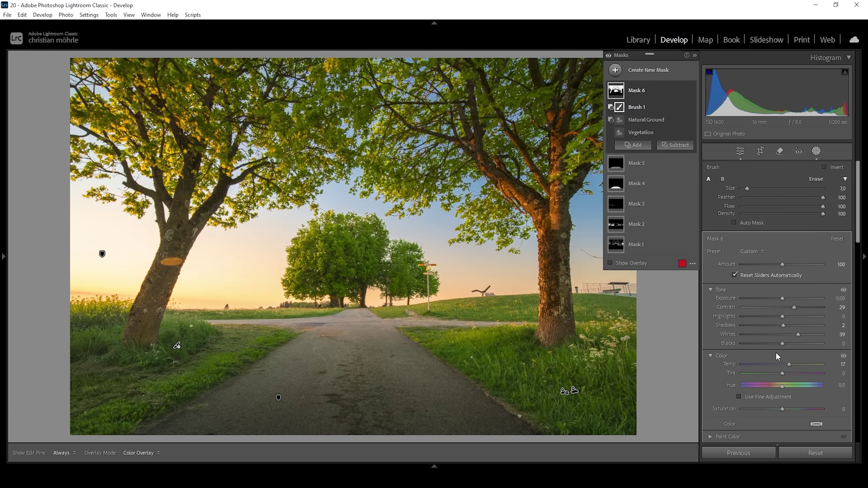
click(615, 70)
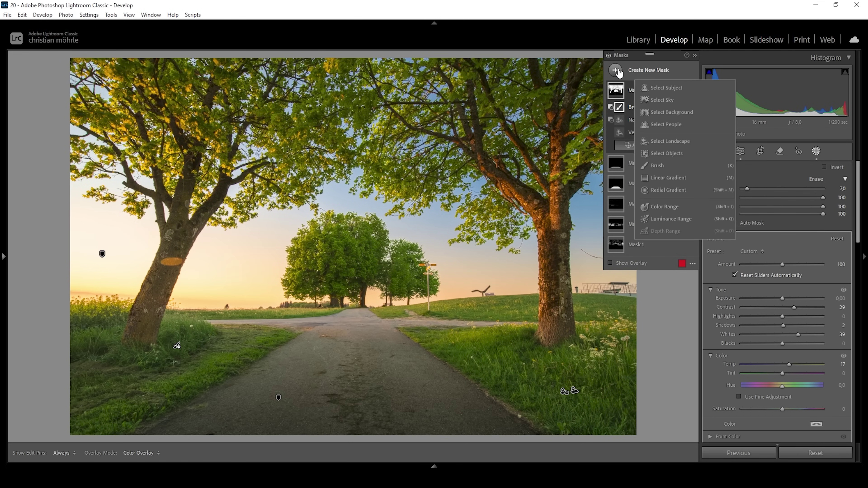
Create a Natural Ground mask and brush-erase its stray patches on the road
click(672, 141)
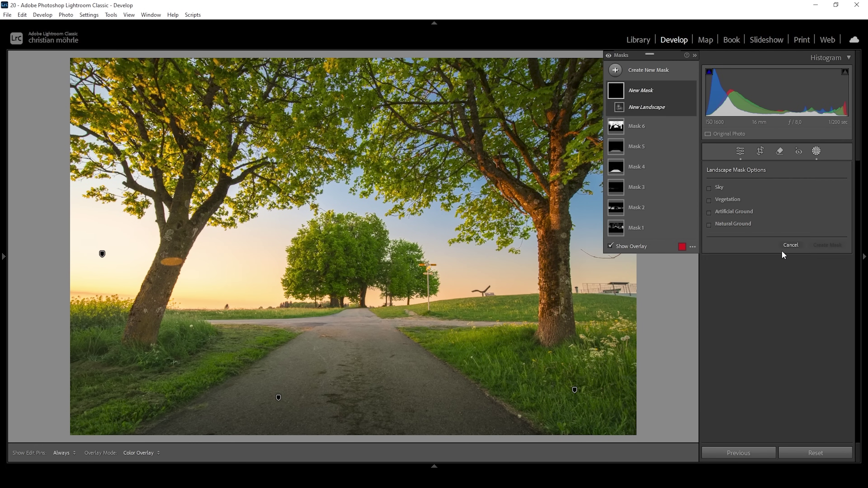
click(708, 225)
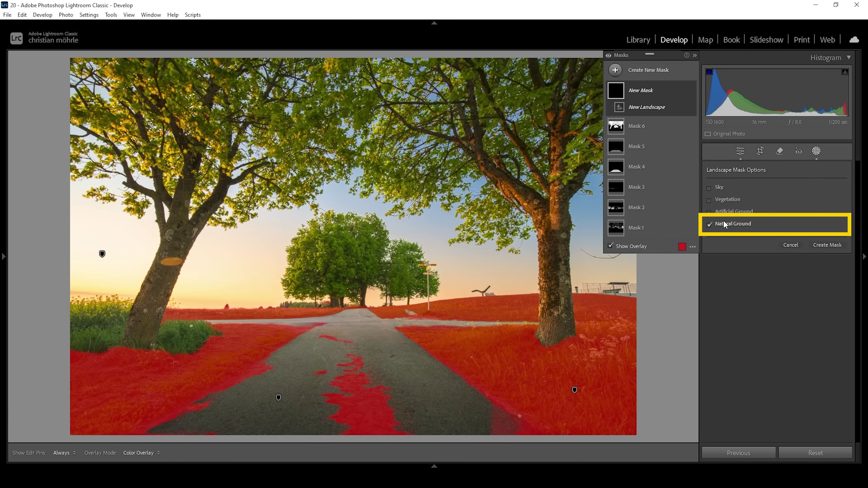
click(835, 245)
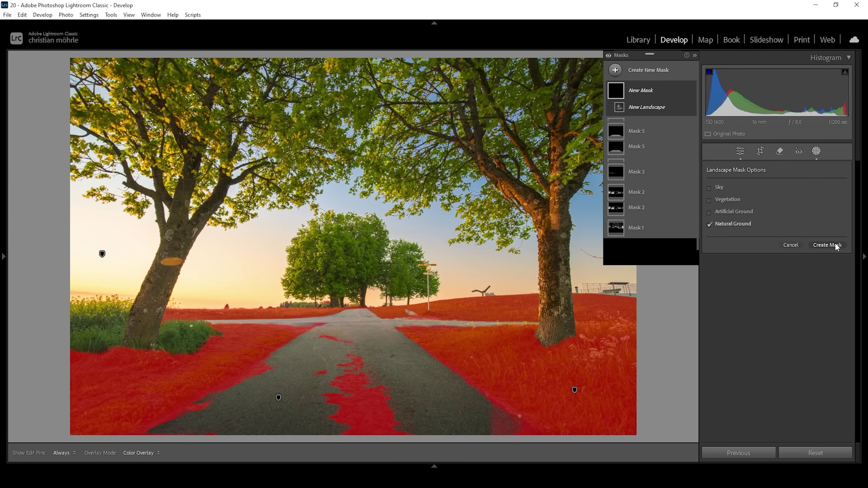
click(676, 119)
click(691, 218)
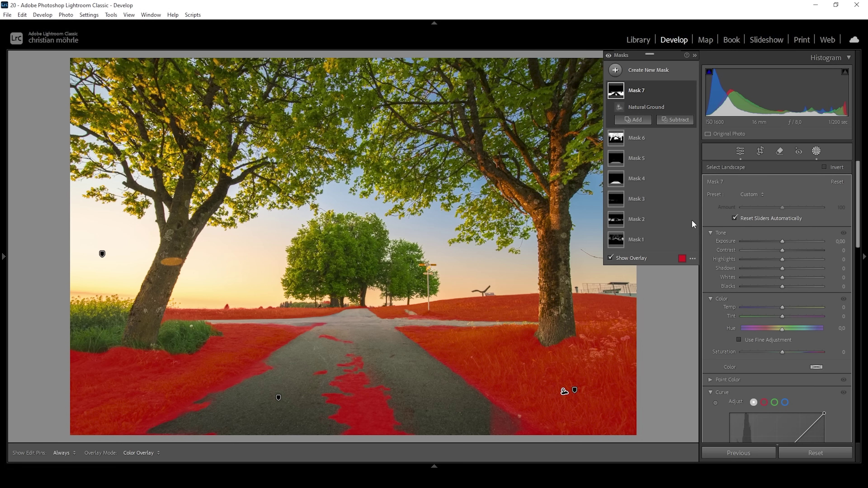
mouse_move(485, 437)
mouse_down()
mouse_move(399, 365)
mouse_move(410, 409)
mouse_move(266, 428)
mouse_up()
Add texture to the grassy ground mask and settle its Whites at 10
scroll(789, 358, down, 10)
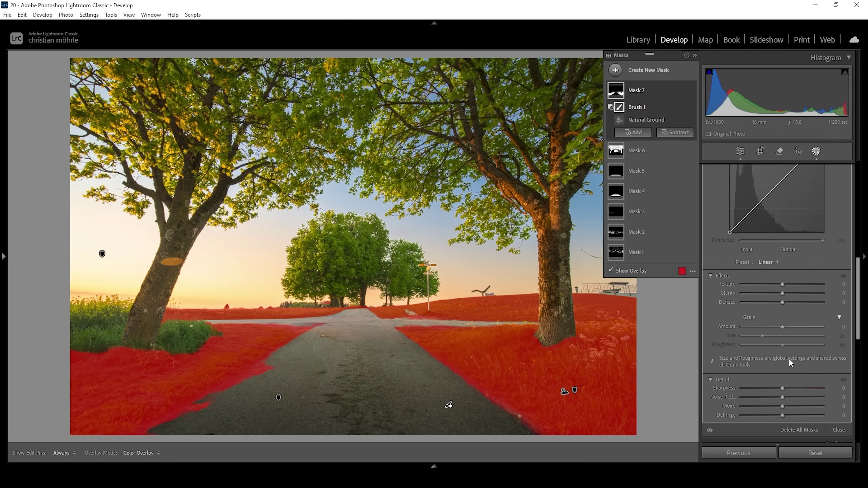
drag(782, 284, 784, 289)
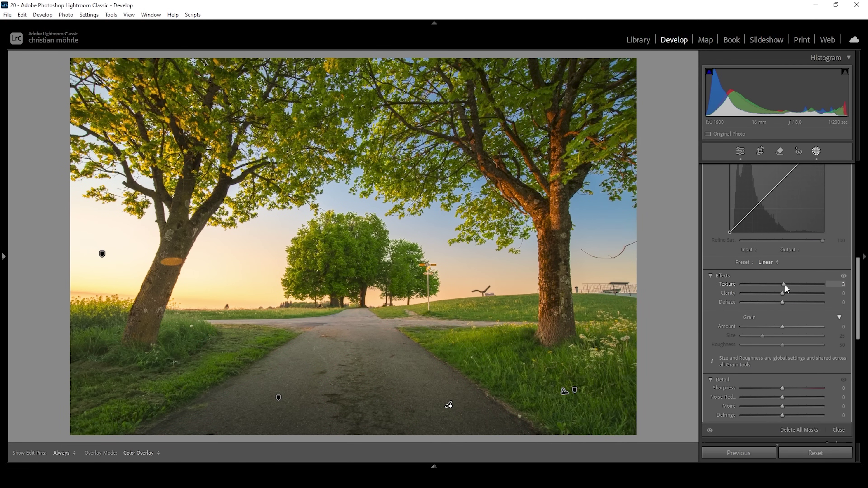
drag(785, 289, 794, 286)
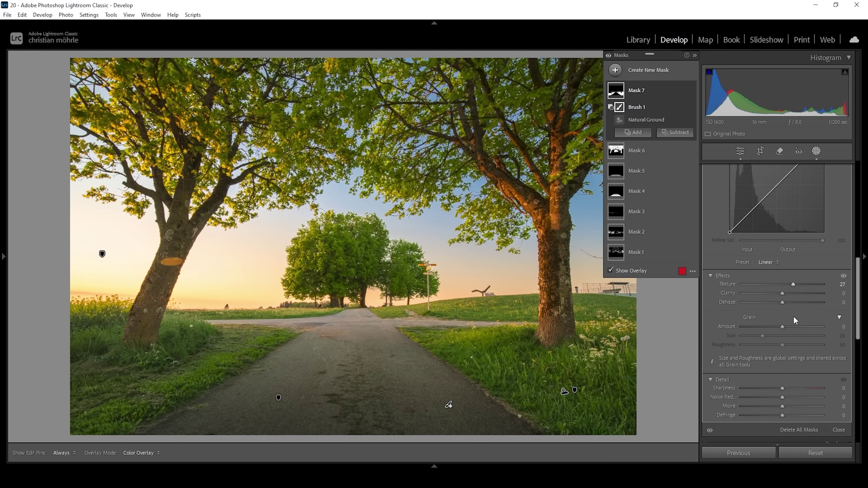
scroll(790, 309, up, 10)
drag(785, 267, 791, 269)
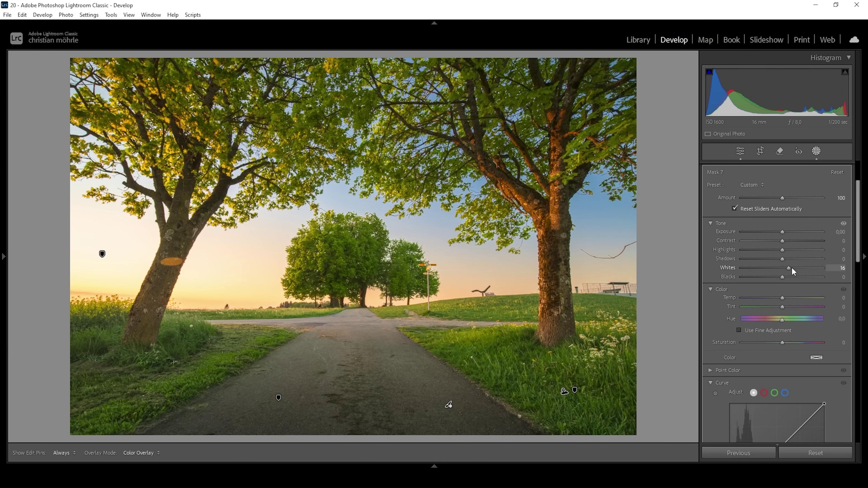
drag(791, 268, 786, 267)
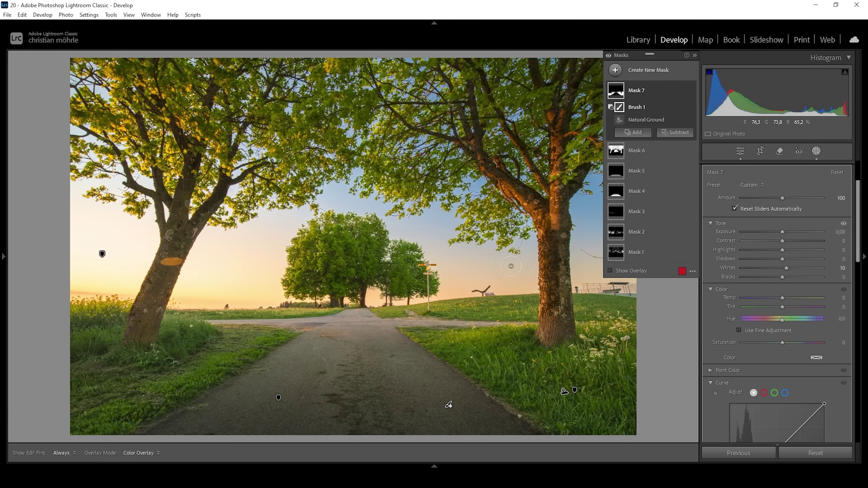
Draw a large radial gradient mask over the left tree, widened and stretched taller
click(615, 70)
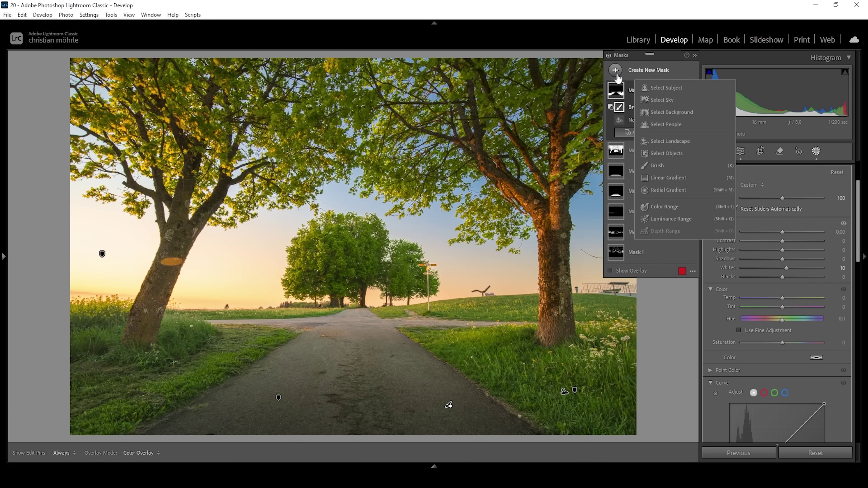
click(662, 196)
drag(123, 270, 234, 347)
drag(123, 272, 64, 250)
drag(175, 251, 189, 254)
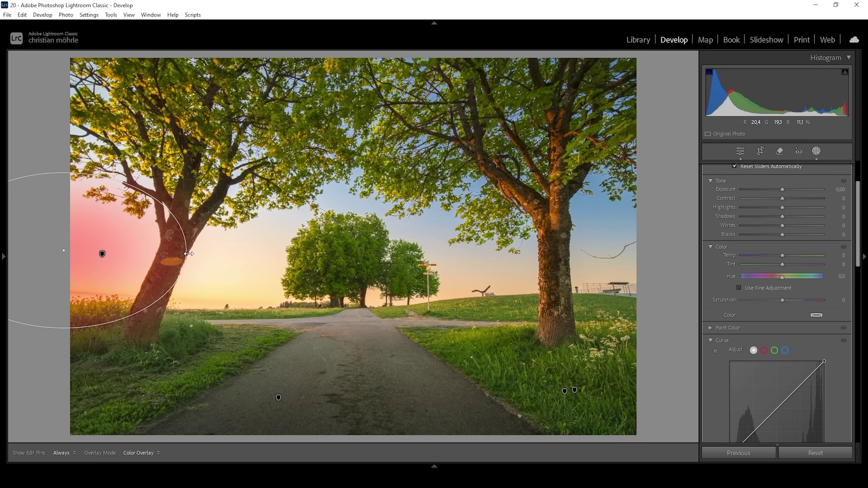
drag(77, 175, 77, 154)
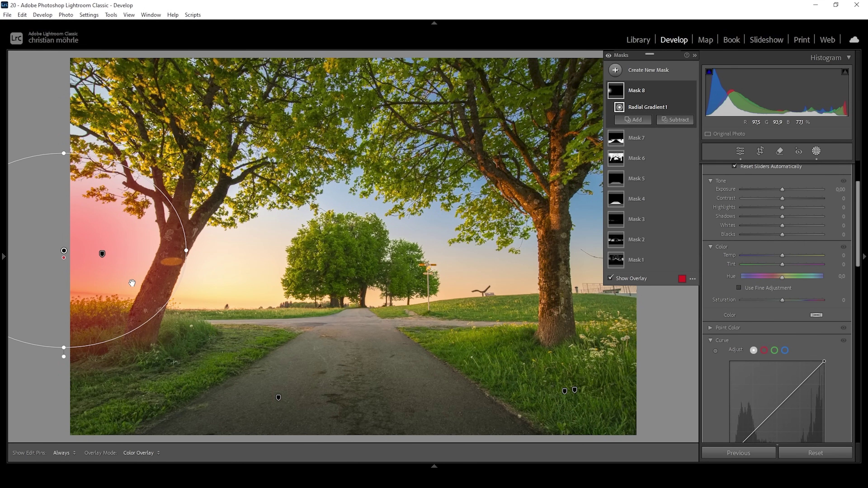
Set the radial mask to Blacks +42, Dehaze -38 and Temp -66
drag(783, 237, 799, 233)
scroll(806, 380, down, 6)
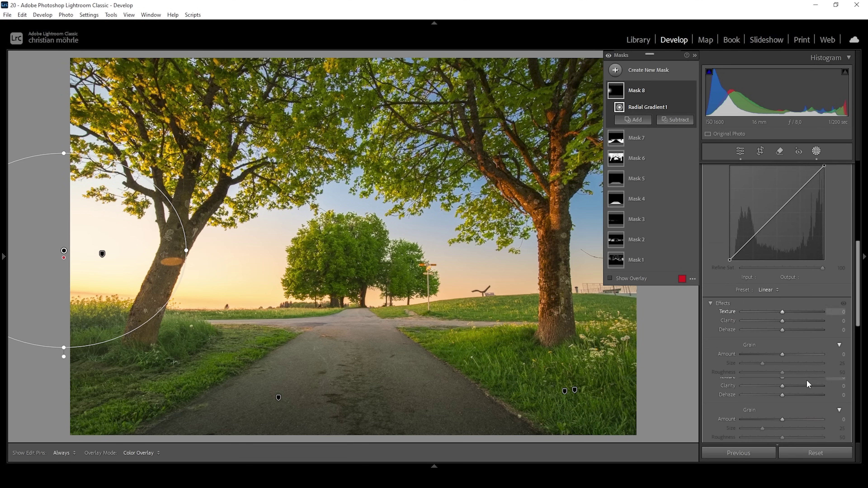
drag(787, 333, 776, 330)
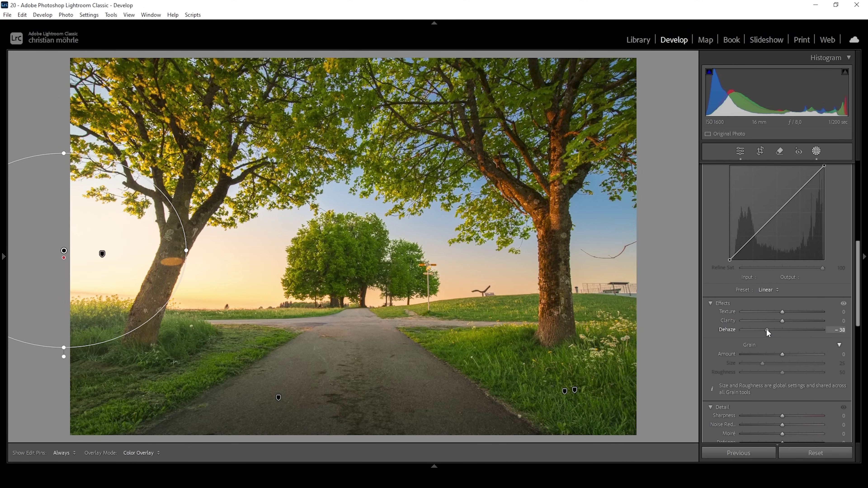
drag(766, 329, 768, 329)
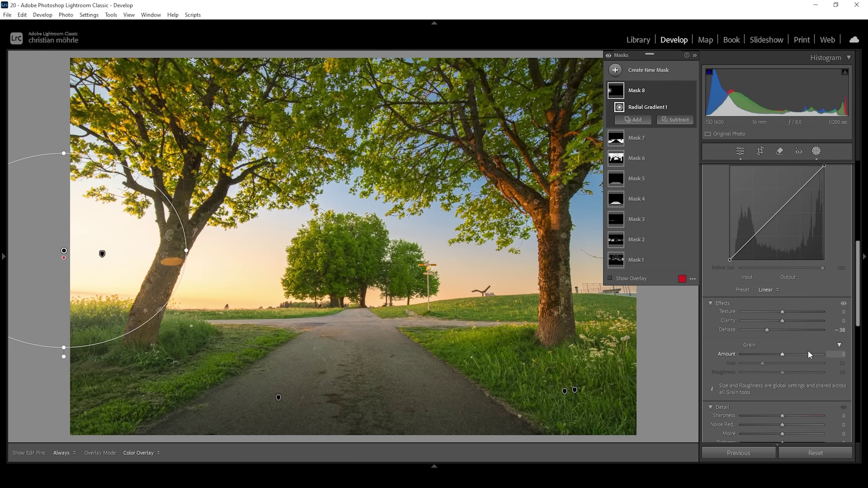
scroll(807, 348, up, 6)
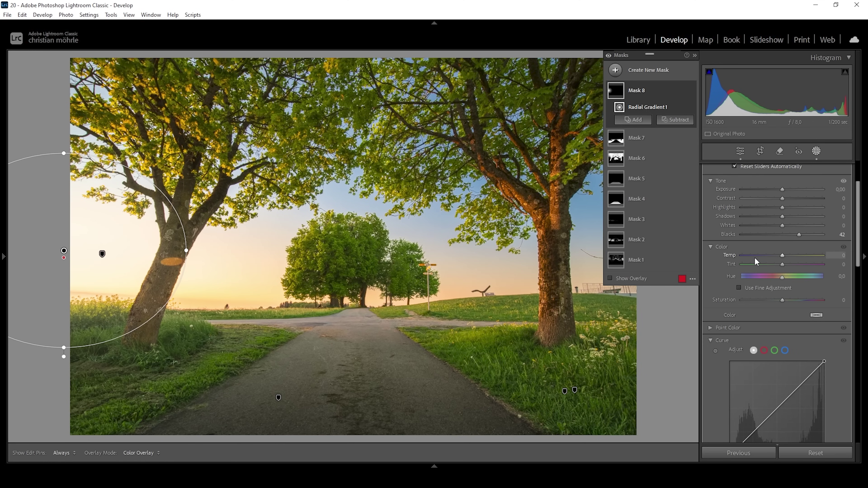
drag(783, 257, 783, 257)
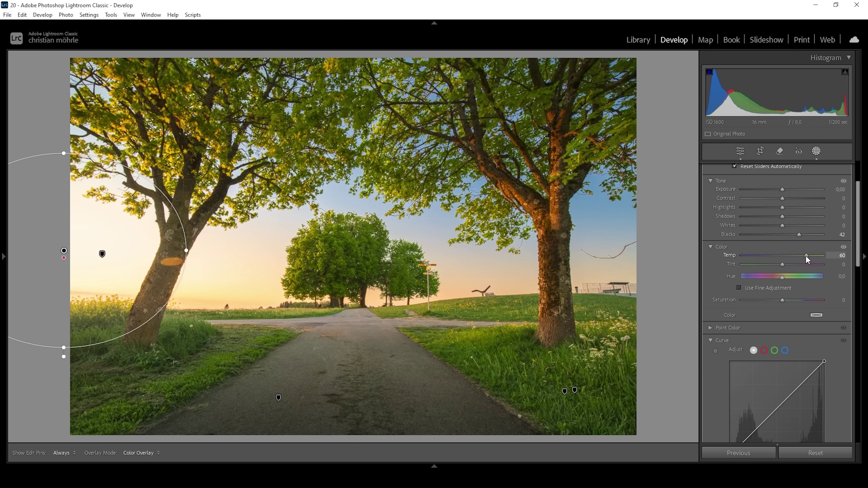
drag(806, 256, 771, 257)
Toggle the mask adjustments off and on to compare, then leave masking
key(shift+w)
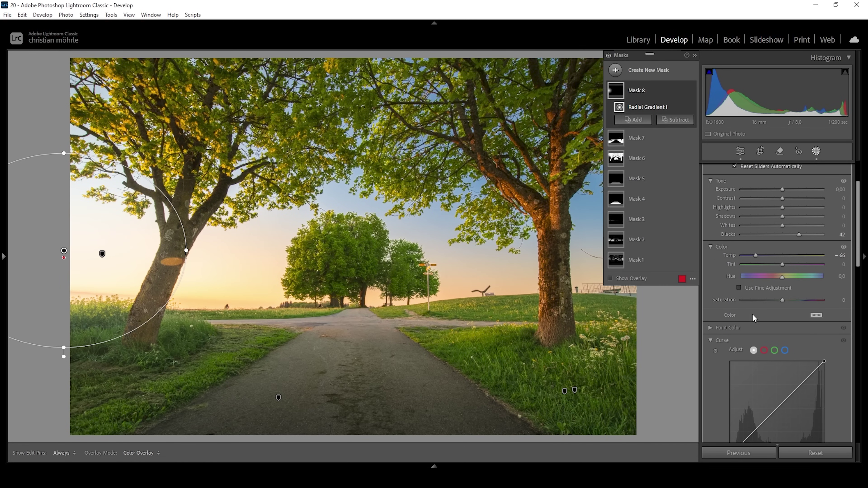
click(608, 56)
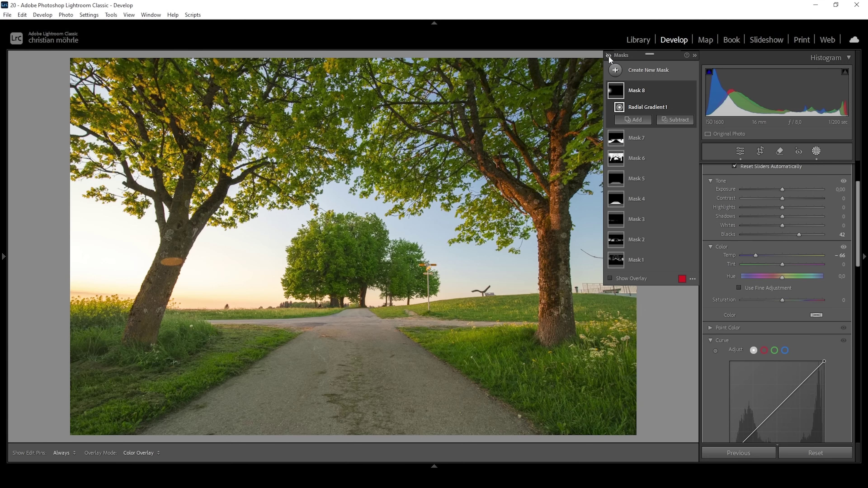
click(608, 56)
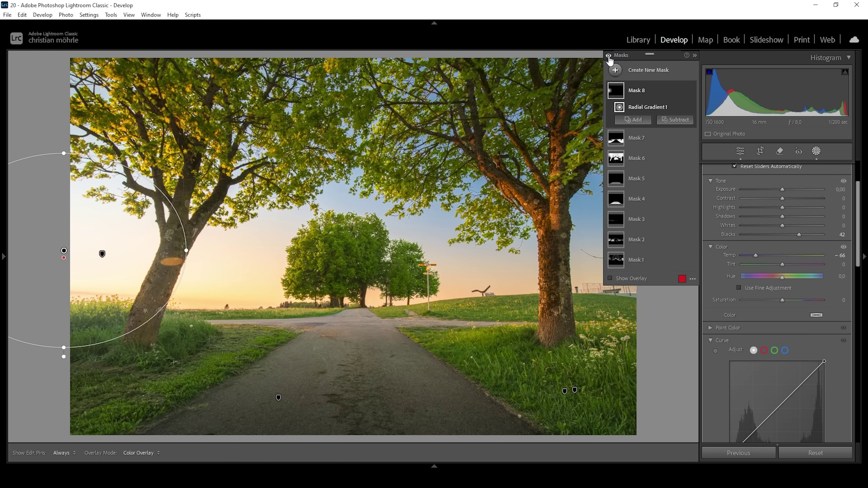
click(740, 150)
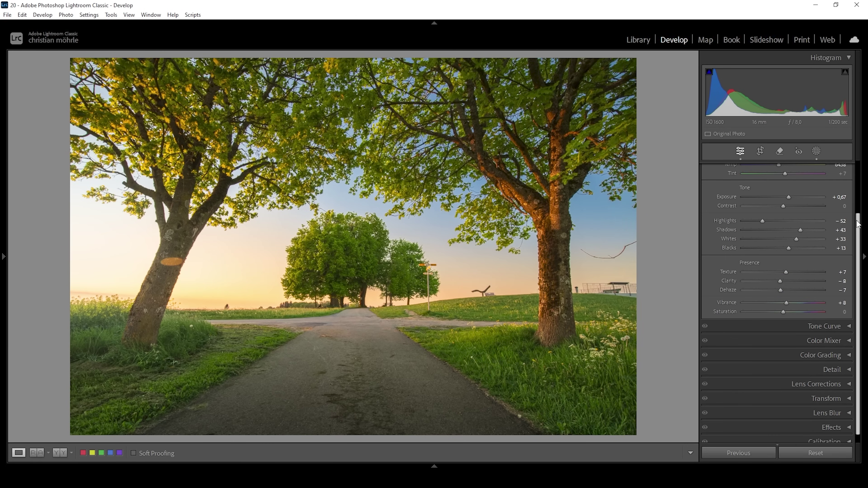
Raise HSL saturation: Orange +21, Yellow +19, Green +2
scroll(847, 321, down, 1)
click(842, 331)
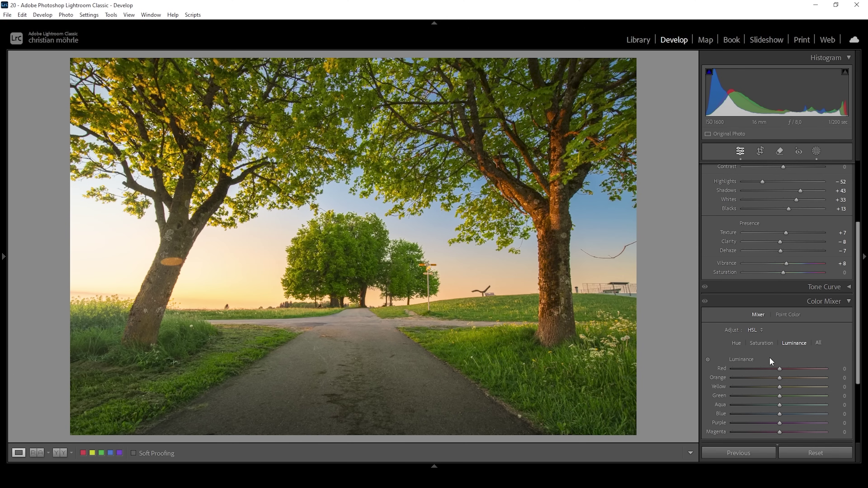
click(764, 343)
scroll(786, 330, down, 2)
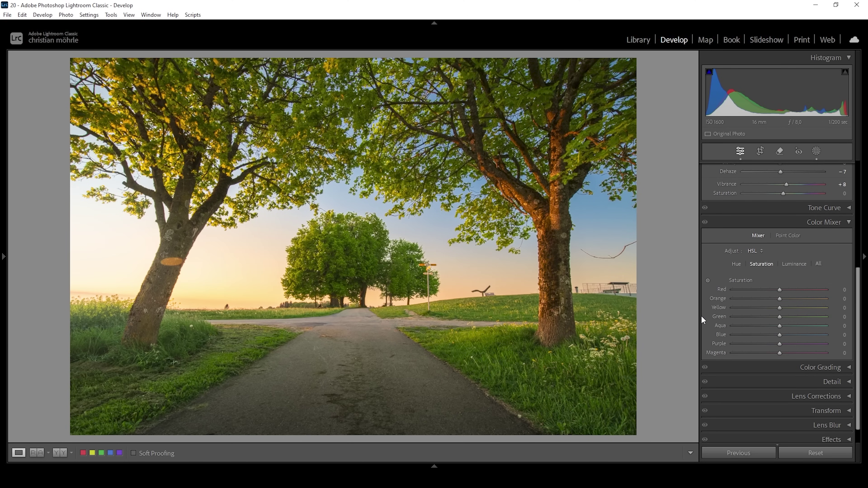
drag(781, 298, 787, 307)
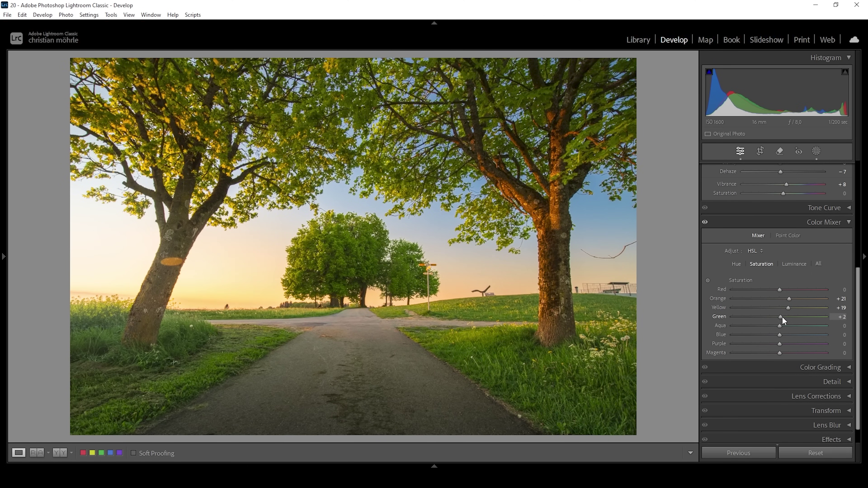
drag(783, 318, 775, 335)
Darken the Blue HSL luminance to -11
click(793, 263)
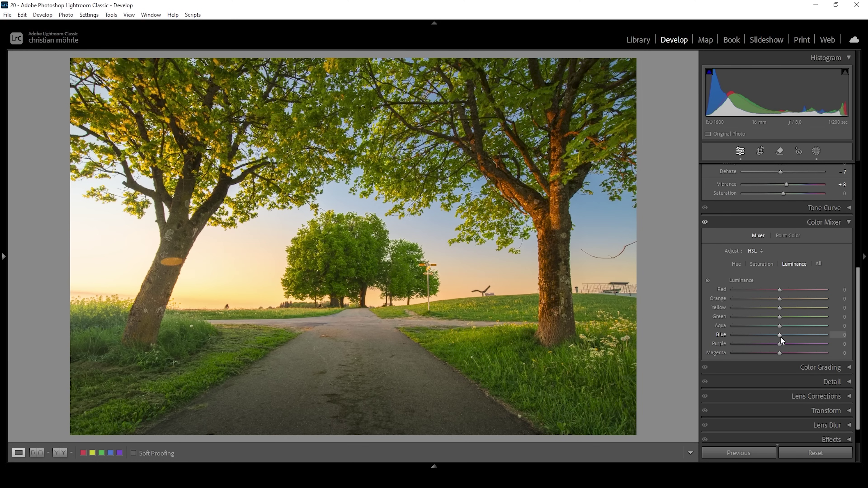
drag(779, 334, 774, 335)
click(827, 221)
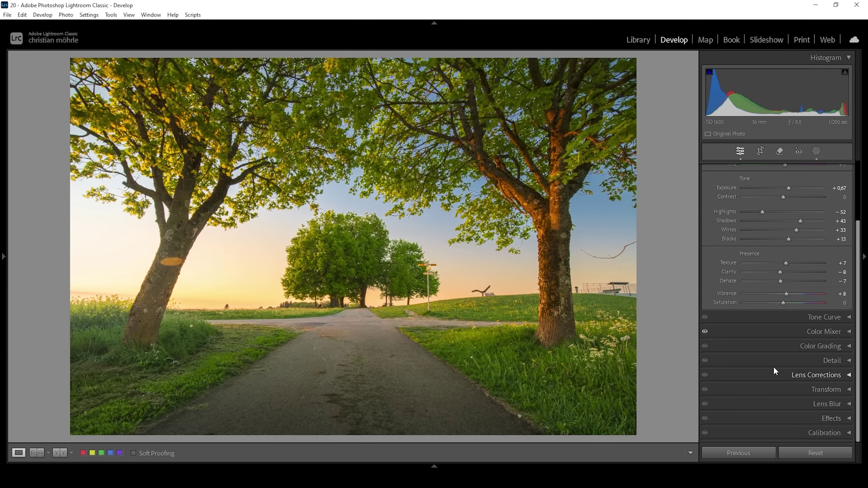
Colour-grade the highlights warm with Hue 37 and Saturation 36
click(814, 349)
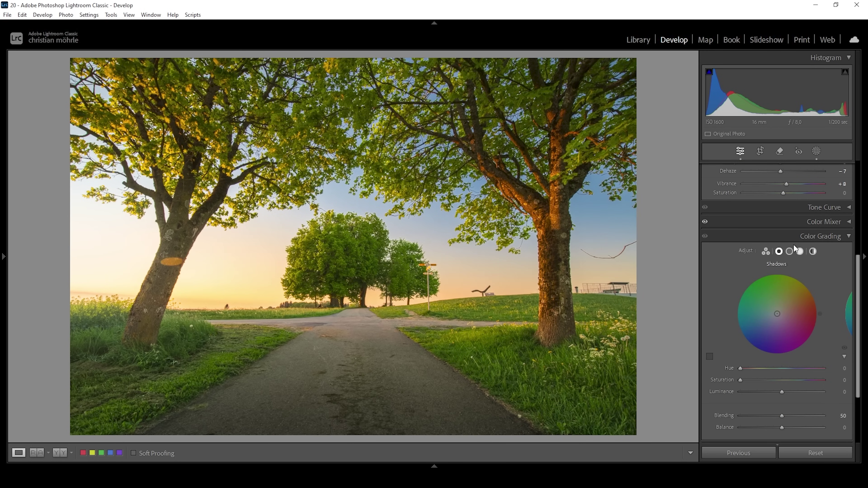
drag(857, 280, 857, 285)
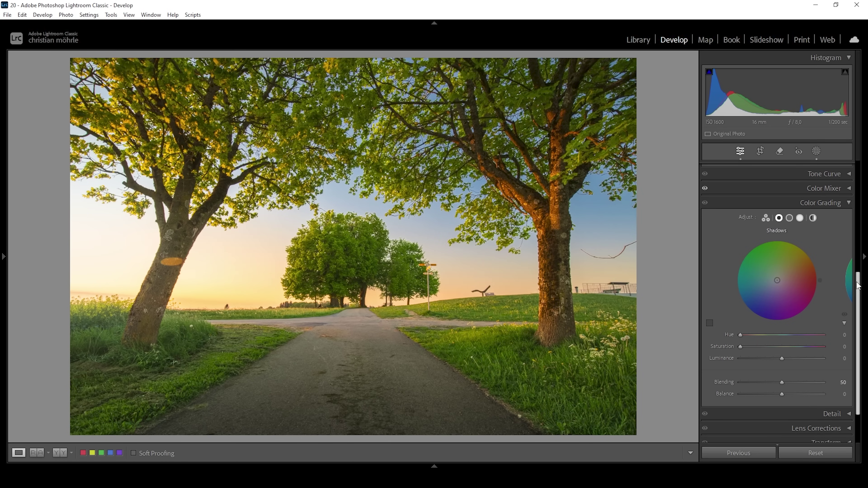
click(799, 219)
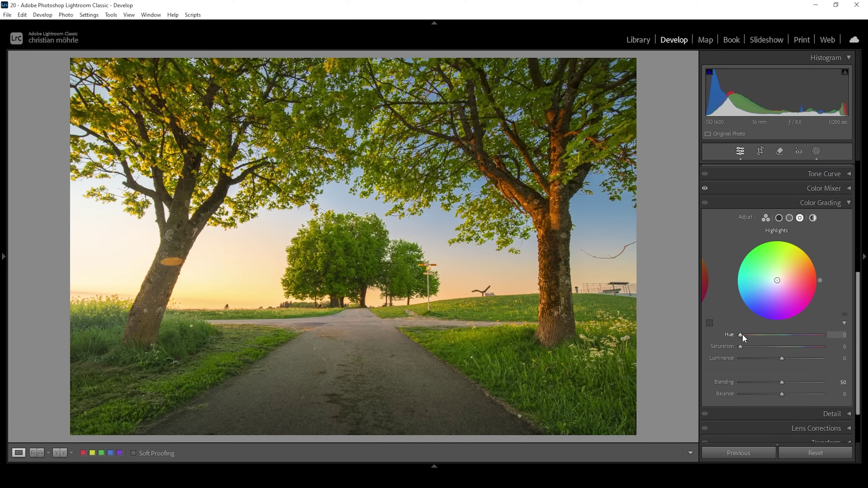
drag(741, 336, 750, 335)
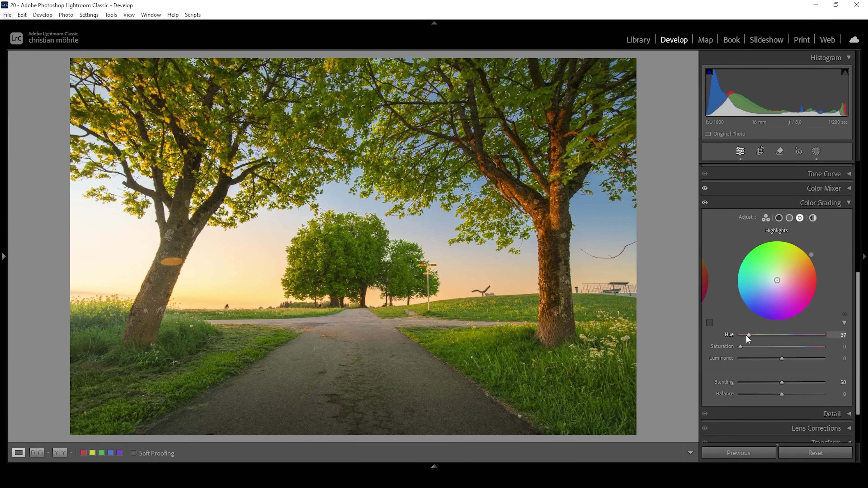
drag(740, 347, 771, 346)
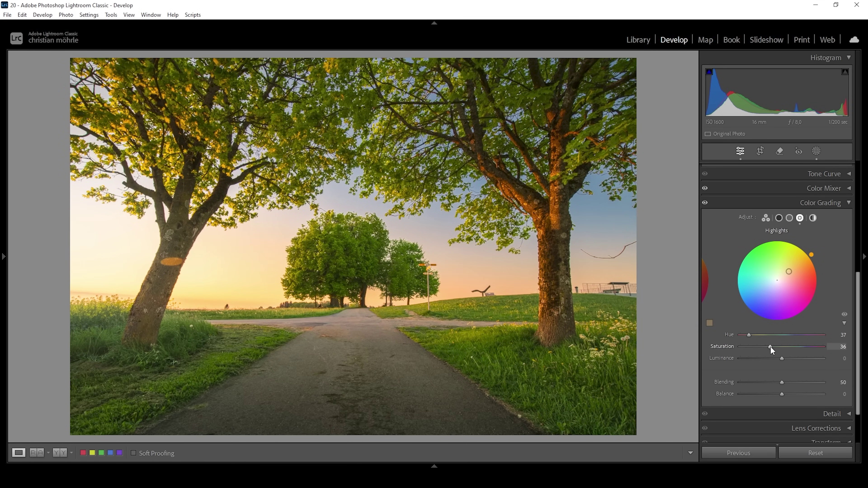
Grade midtones to Hue 33, Saturation 16 and shadows to Hue 223, Saturation 7
click(789, 218)
drag(740, 335, 749, 336)
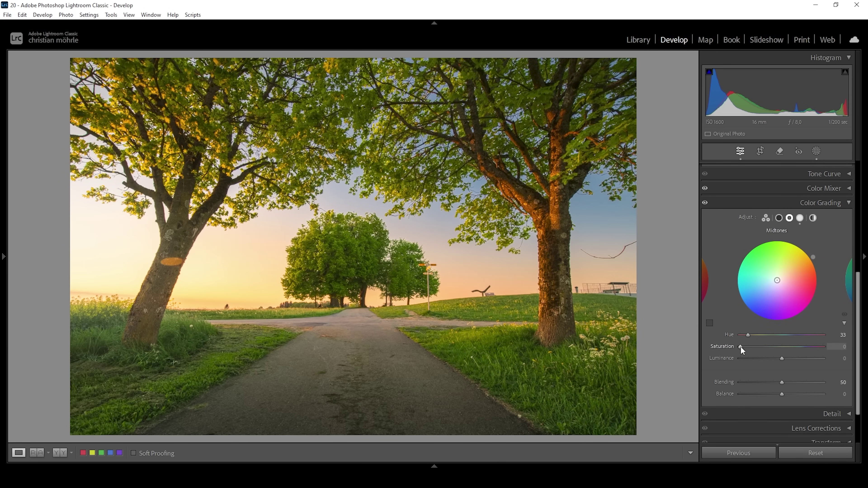
drag(740, 346, 754, 346)
click(779, 219)
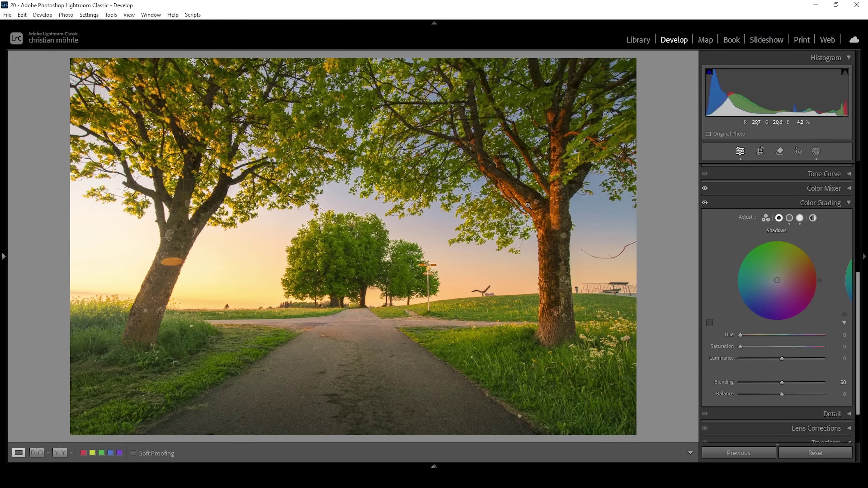
drag(742, 335, 794, 338)
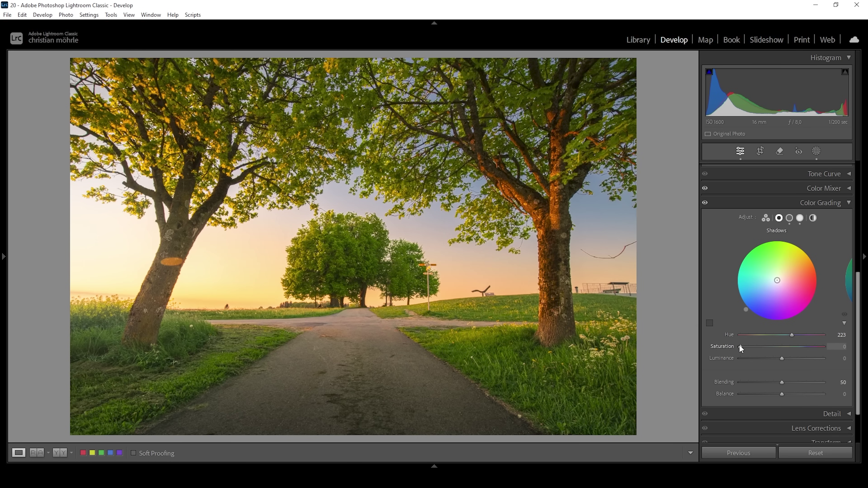
drag(740, 347, 745, 346)
click(848, 202)
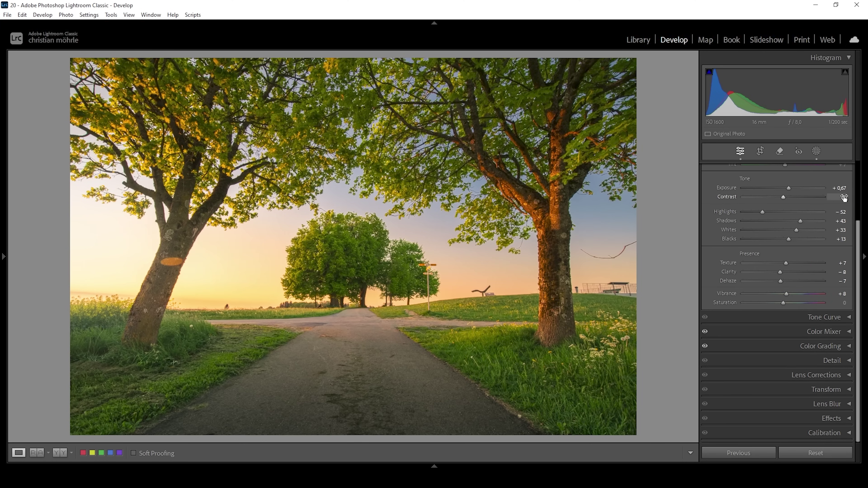
Set the Blue Primary calibration to Hue -13 and Saturation +17
click(797, 429)
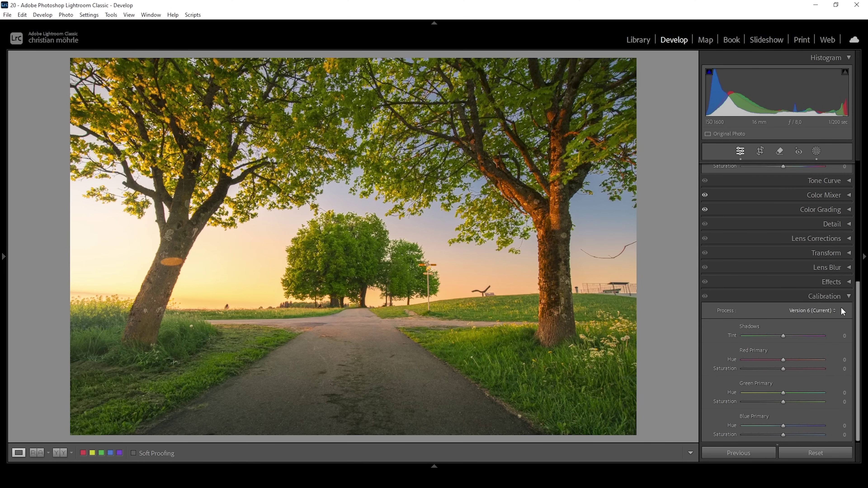
drag(782, 428, 777, 428)
key(ctrl+z)
key(ctrl+z)
click(833, 296)
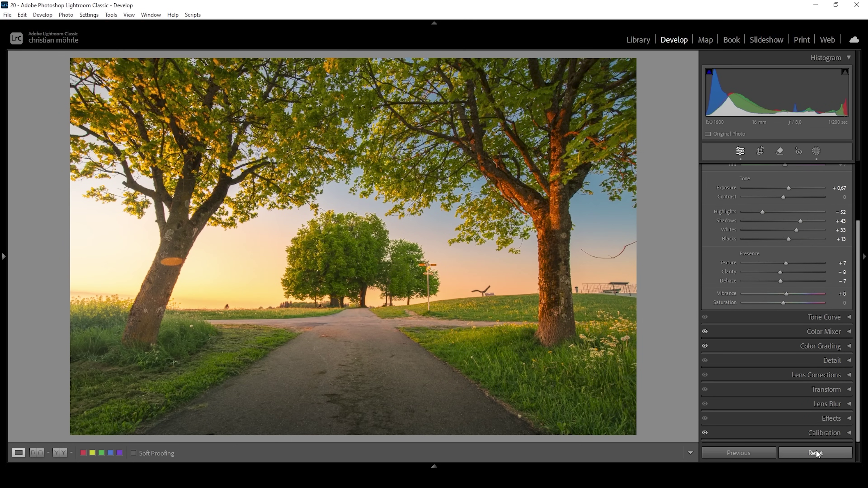
click(848, 361)
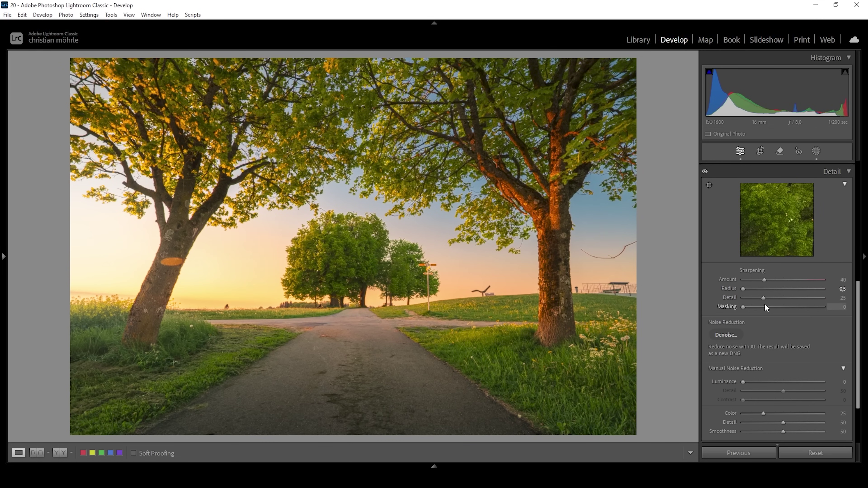
Set sharpening to Amount 80, Radius 0.5, Detail 100 and Masking 81
drag(763, 298, 823, 298)
drag(745, 307, 808, 308)
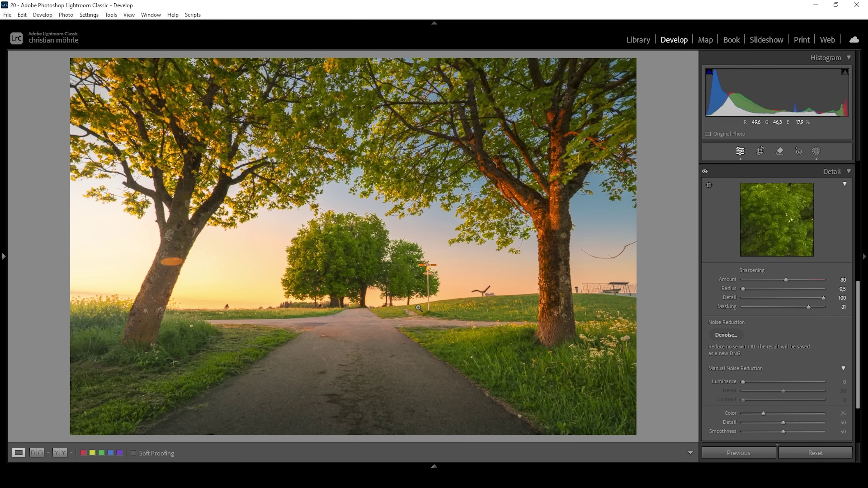
click(434, 467)
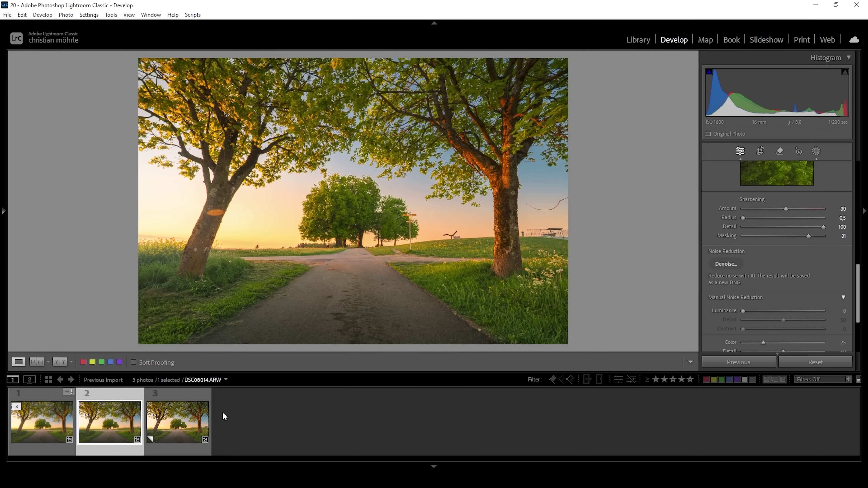
Send thumbnail 2 (DSC08014) from Lightroom Classic to Photoshop 2025 as an embedded smart object
right_click(108, 427)
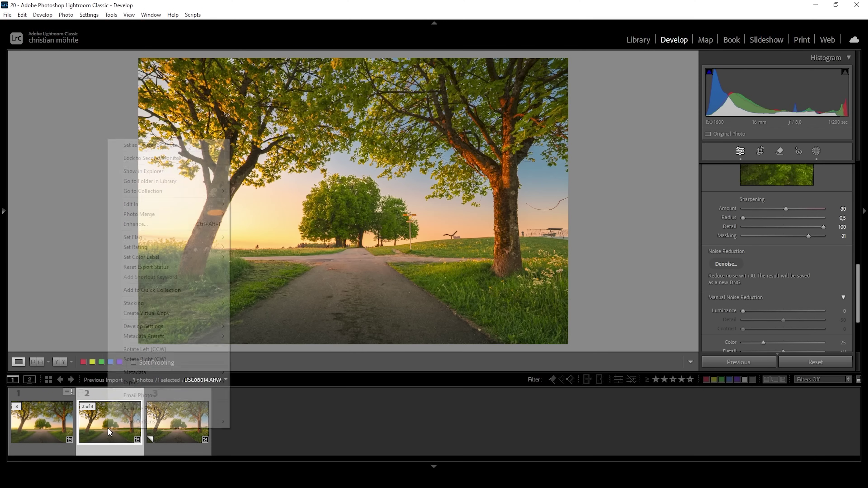
mouse_move(174, 203)
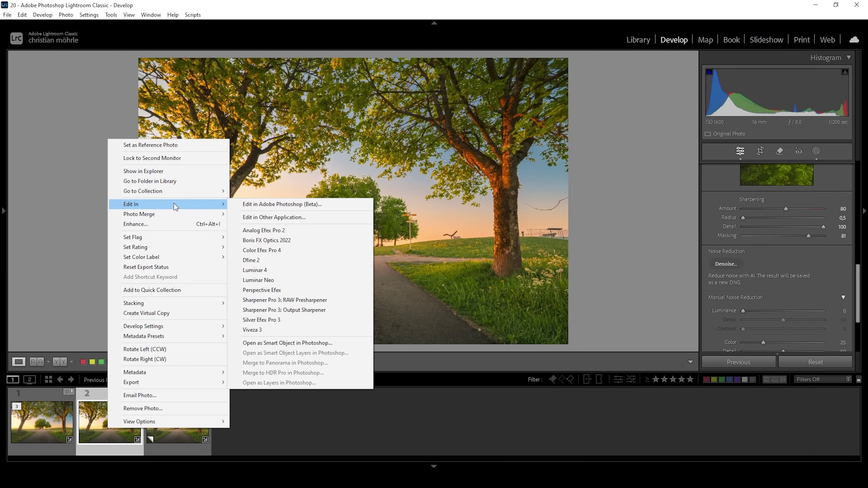
click(286, 343)
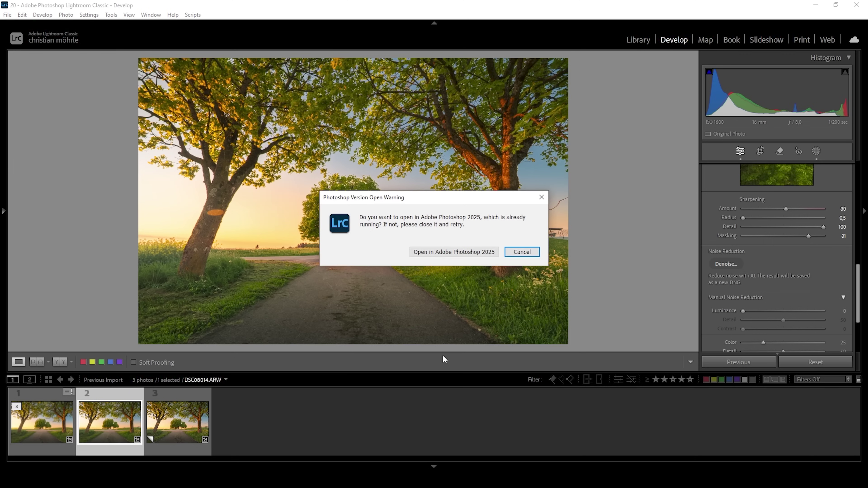
click(472, 255)
click(474, 256)
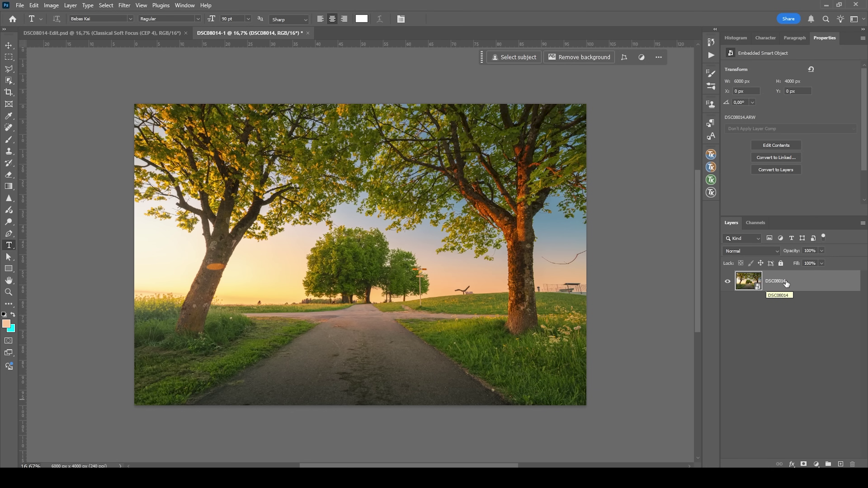
Close Camera Raw unchanged, then duplicate the photo layer and rasterize the copy
double_click(747, 286)
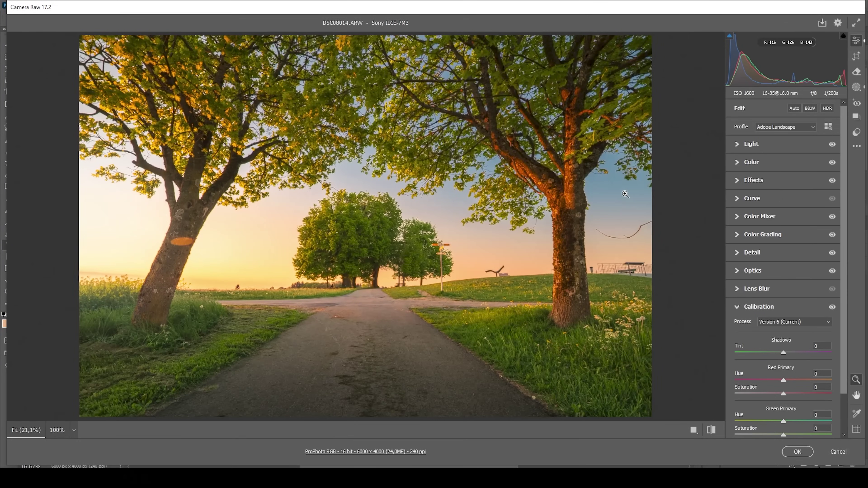
click(840, 452)
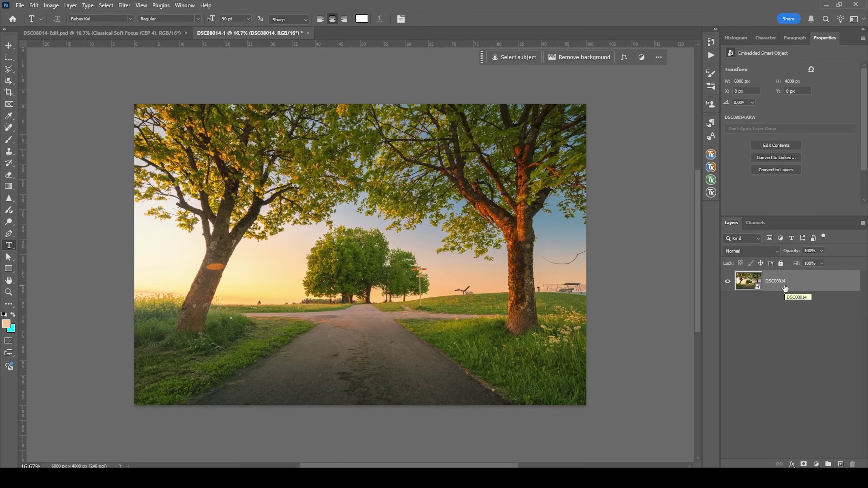
key(ctrl+j)
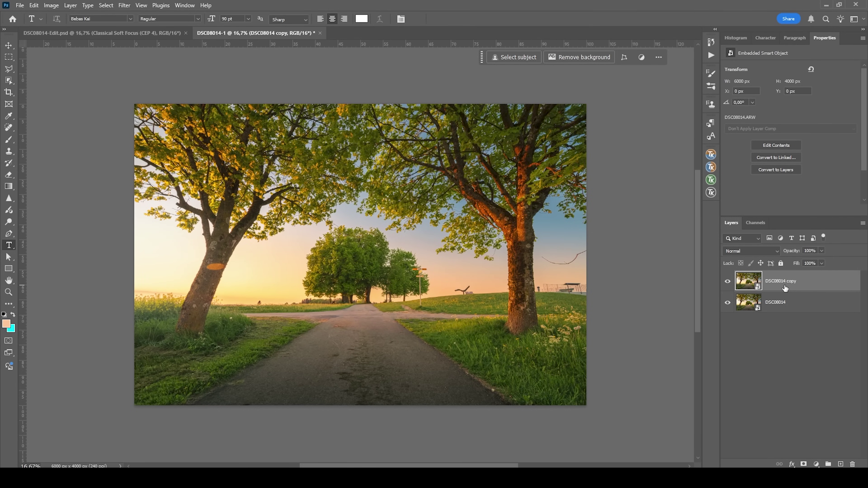
right_click(804, 281)
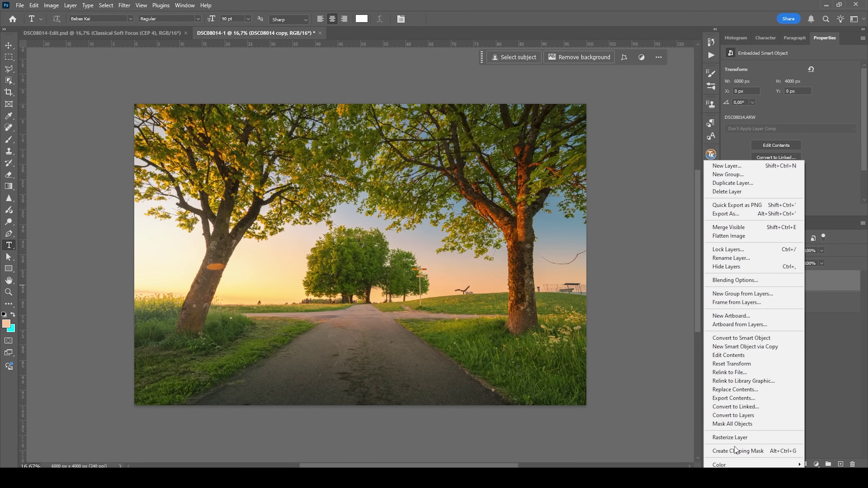
click(738, 437)
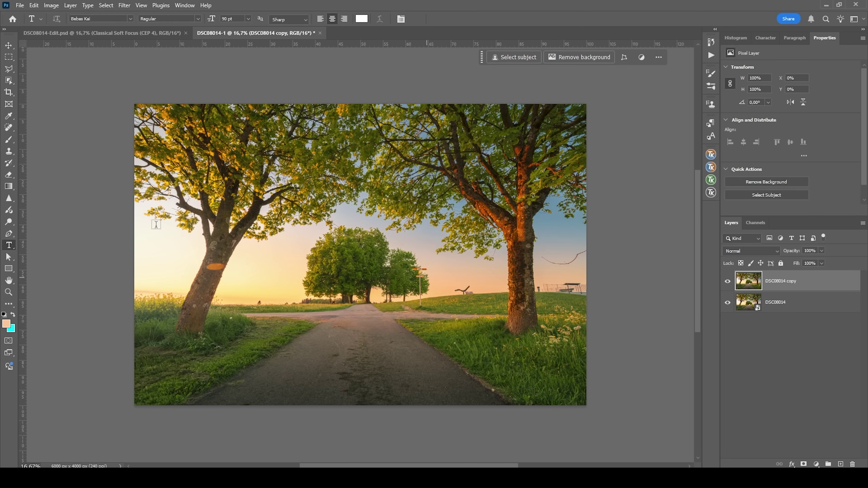
Spot-heal the orange trunk spot and the small tree on the horizon
click(8, 127)
scroll(186, 282, up, 3)
scroll(186, 282, up, 6)
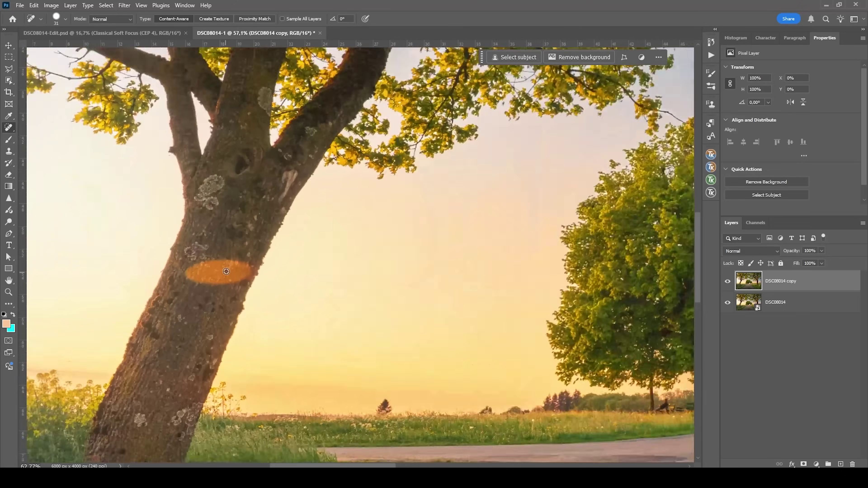
alt+right_click(203, 278)
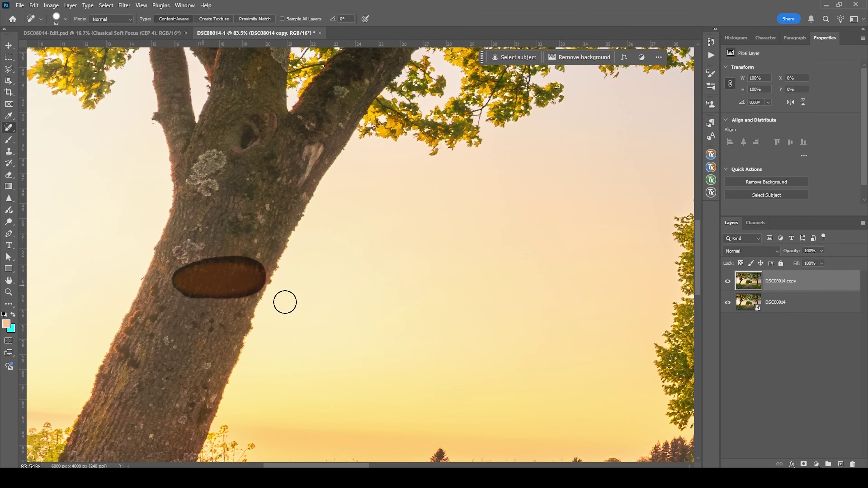
scroll(511, 362, up, 3)
alt+right_click(363, 344)
drag(363, 340, 389, 344)
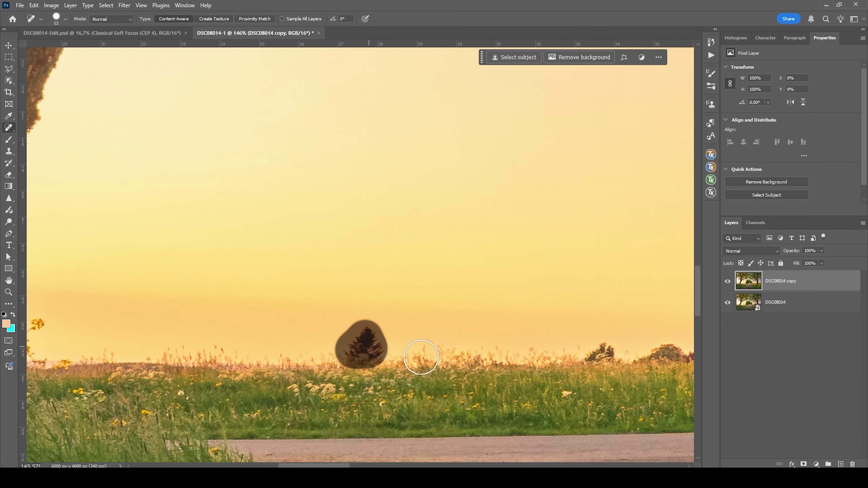
scroll(494, 368, right, 3)
drag(507, 350, 489, 359)
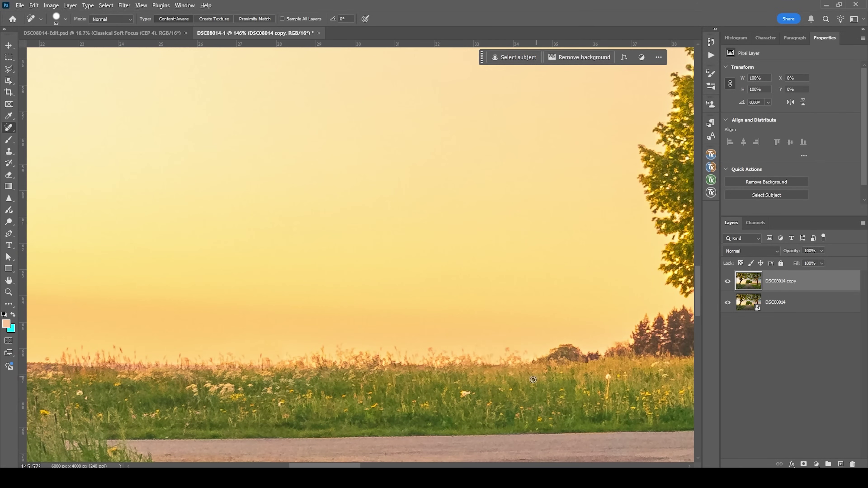
Spot-heal the person on the bench and the signpost with a smaller brush
scroll(358, 342, right, 10)
scroll(357, 341, up, 3)
alt+right_click(349, 373)
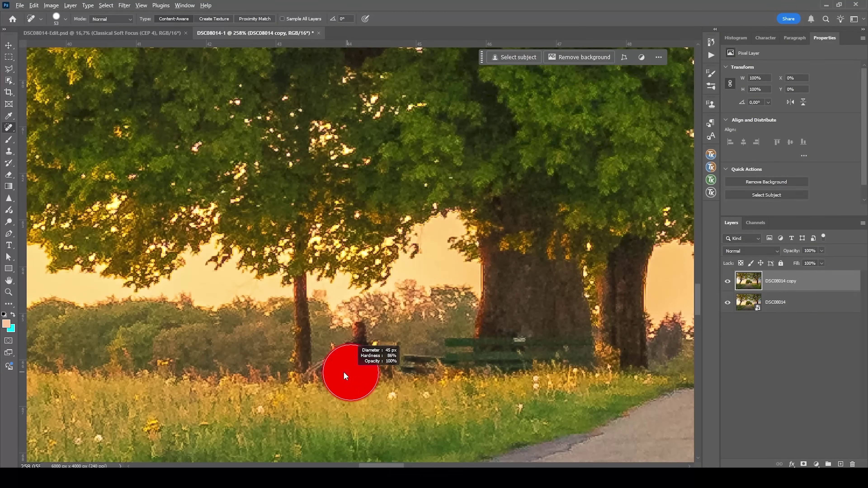
mouse_move(309, 378)
mouse_down()
mouse_move(357, 337)
mouse_move(377, 354)
mouse_move(386, 349)
mouse_move(345, 363)
mouse_up()
scroll(398, 384, down, 5)
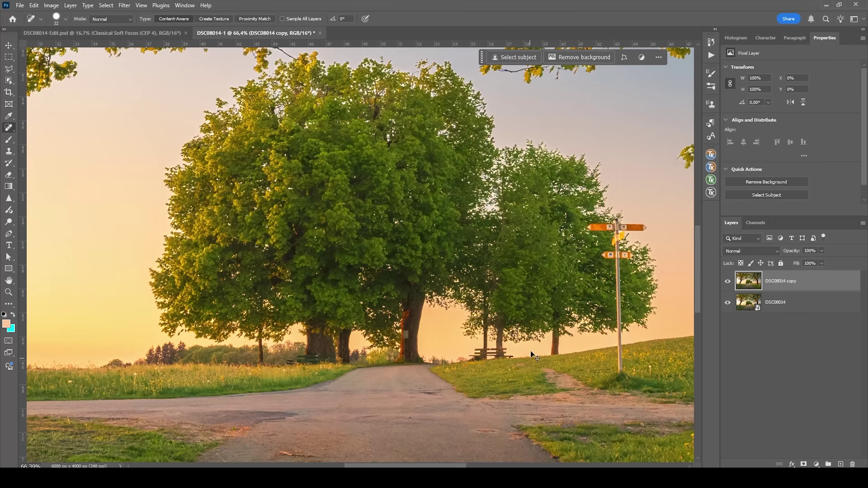
scroll(495, 288, right, 8)
scroll(474, 238, up, 4)
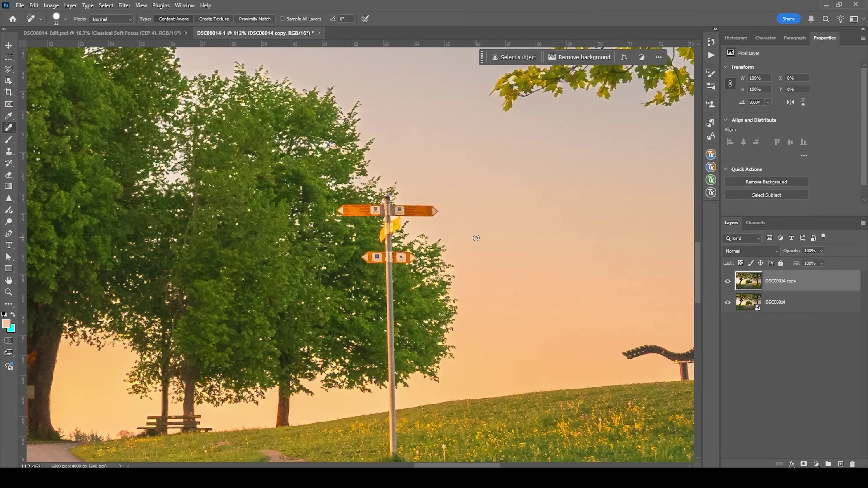
mouse_move(316, 207)
mouse_down()
mouse_move(373, 196)
mouse_move(353, 211)
mouse_move(322, 209)
mouse_move(369, 208)
mouse_move(377, 222)
mouse_move(387, 218)
mouse_move(363, 234)
mouse_up()
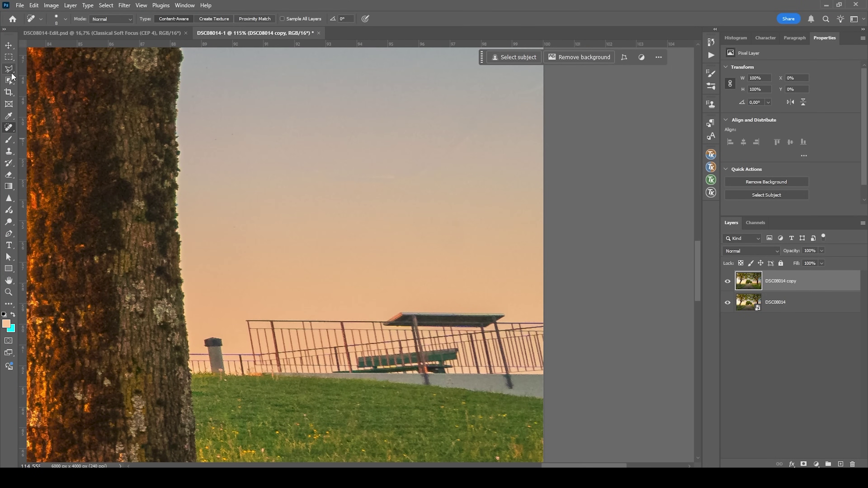
click(9, 68)
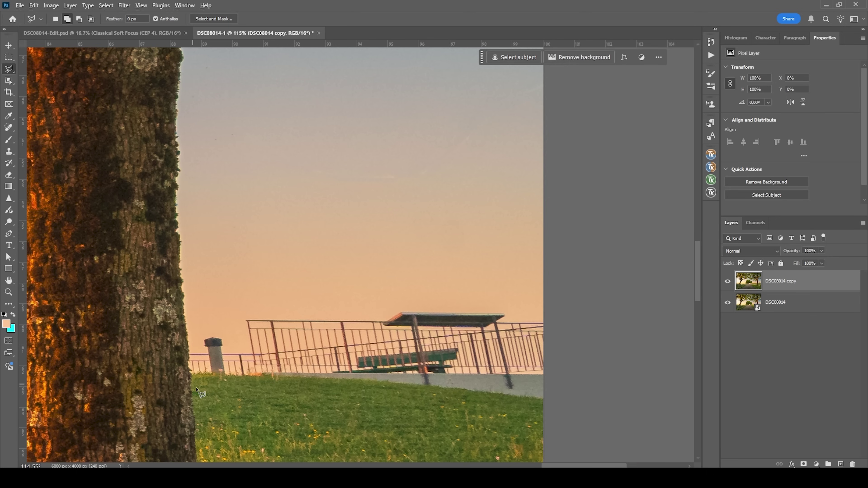
Outline the fence, shelter and chimney on the right hill with the Polygonal Lasso
scroll(184, 340, up, 2)
click(185, 337)
click(185, 368)
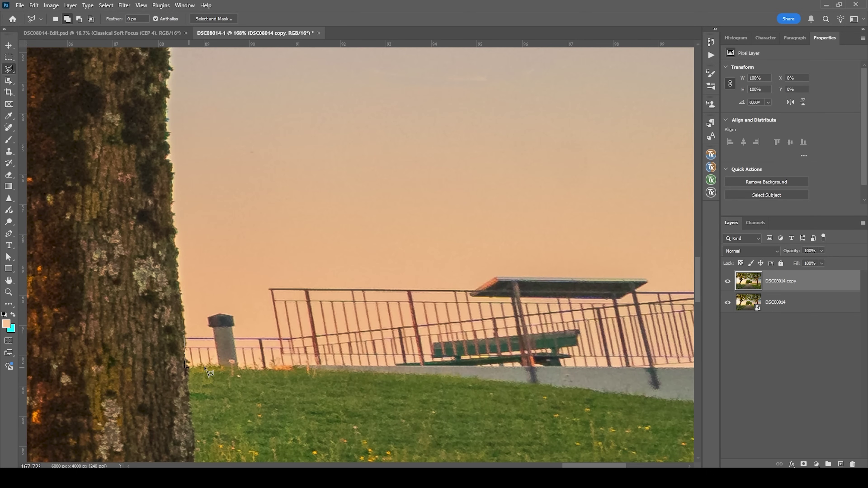
click(538, 398)
click(538, 287)
click(620, 276)
click(426, 282)
click(224, 285)
click(240, 333)
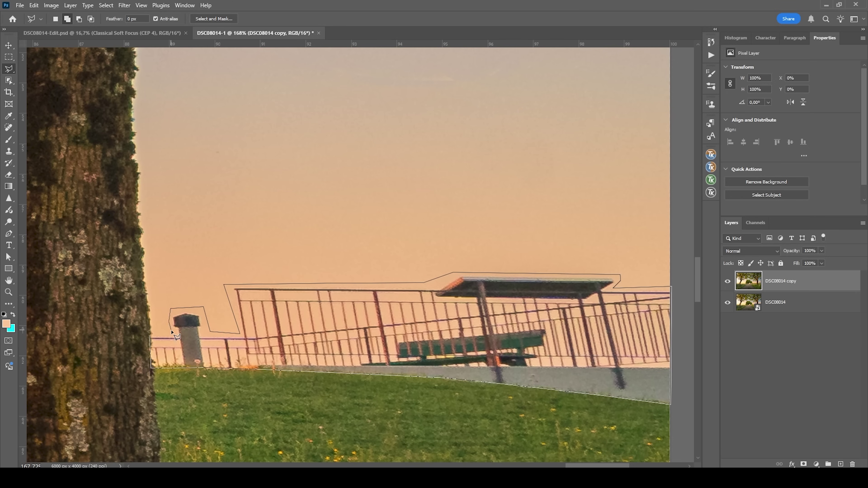
click(204, 307)
click(151, 335)
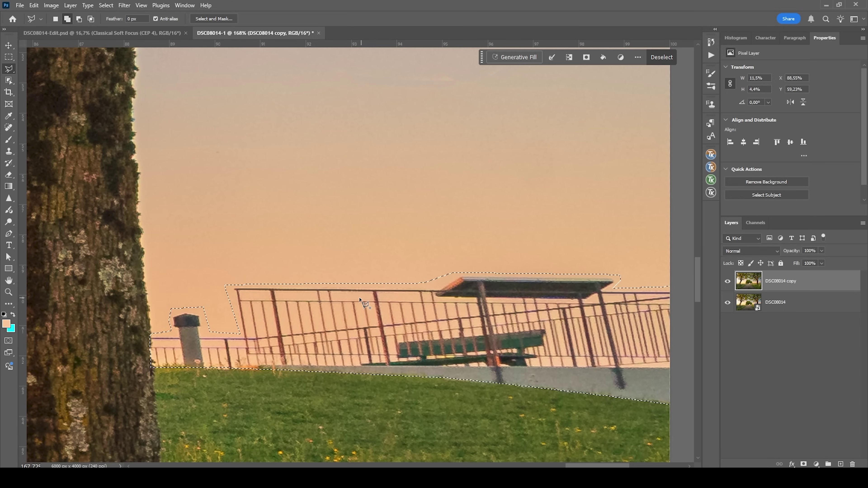
Generative Fill the selection with an empty prompt, then stamp visible into Layer 1
click(521, 60)
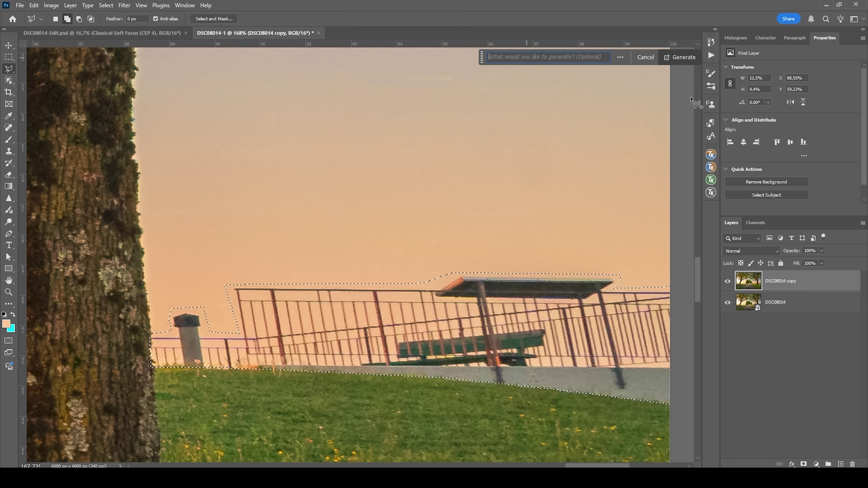
click(680, 57)
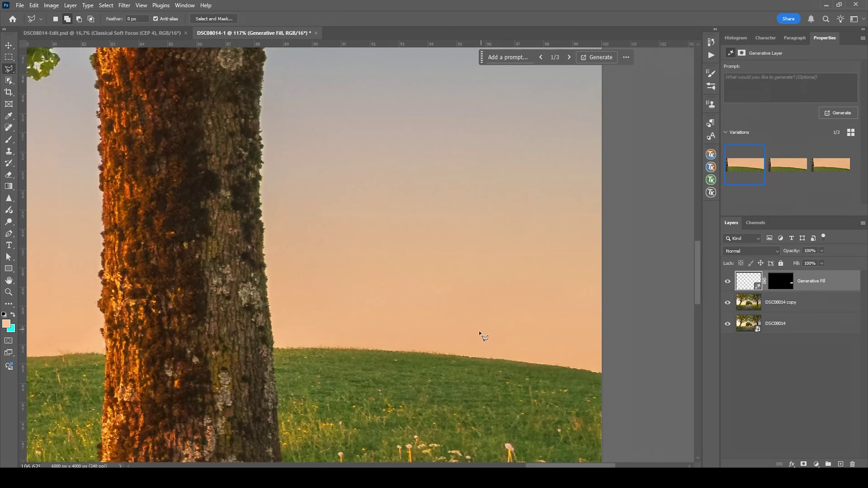
scroll(480, 334, down, 10)
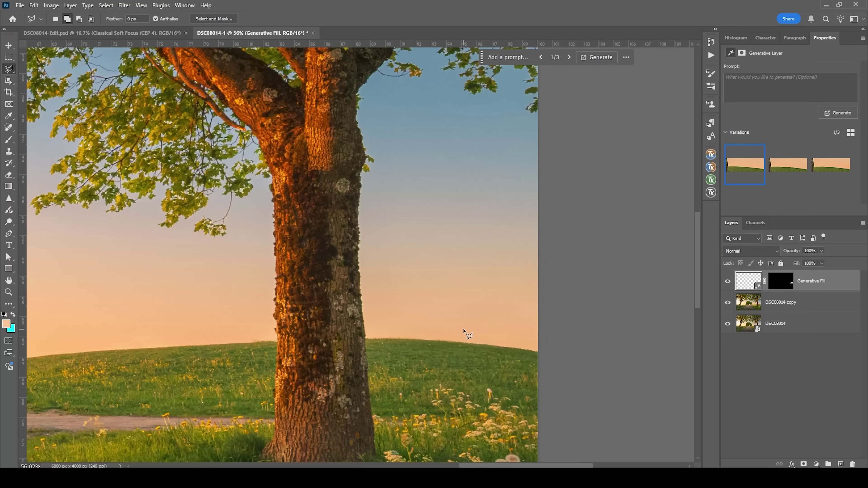
scroll(361, 335, up, 1)
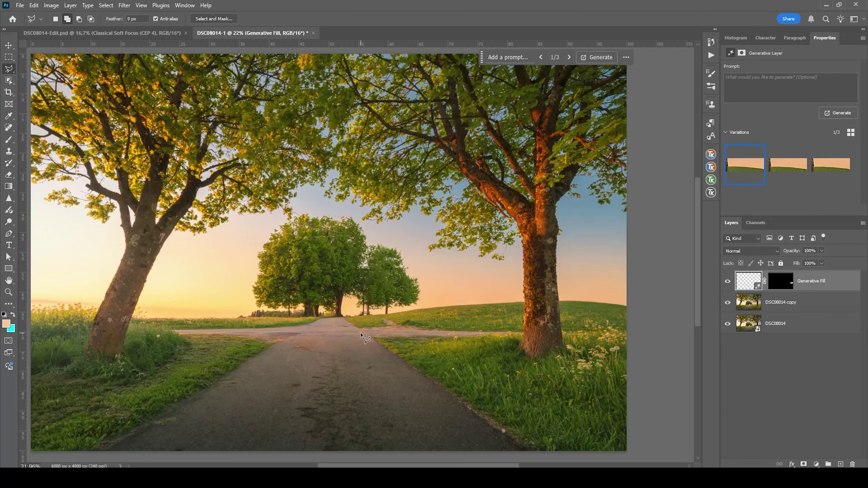
scroll(361, 335, down, 1)
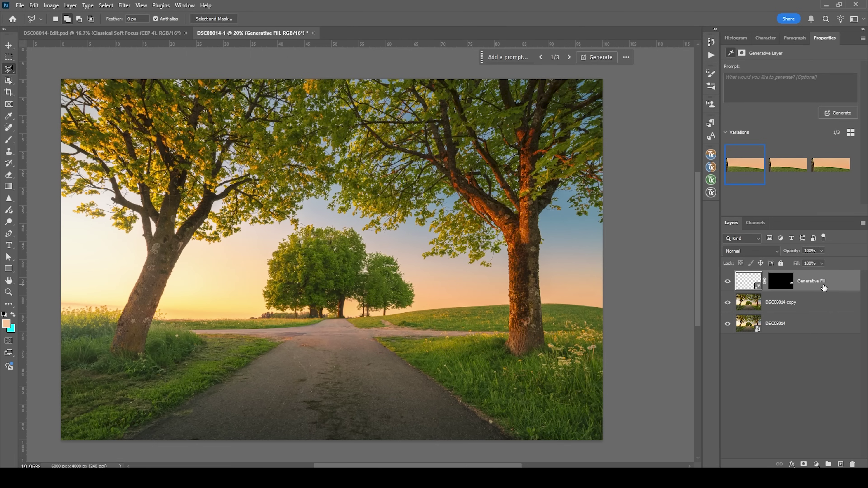
key(ctrl+shift+alt+e)
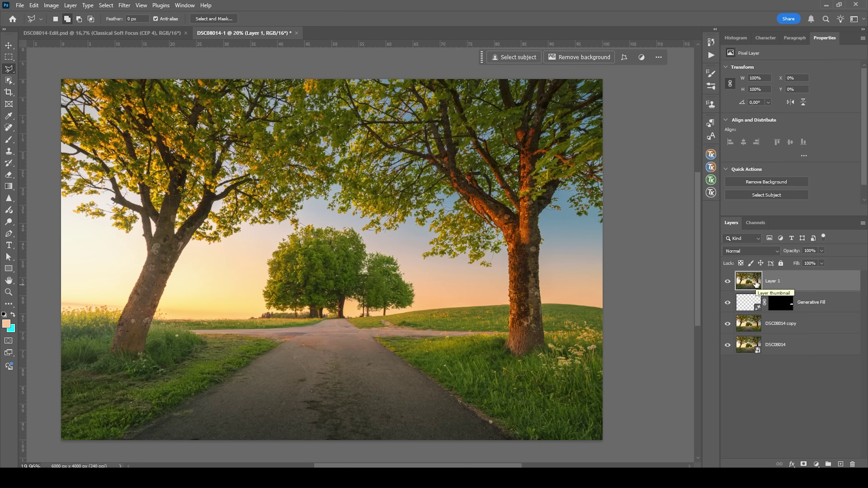
Apply a Gaussian Blur of about 49.8 px to Layer 1
click(130, 5)
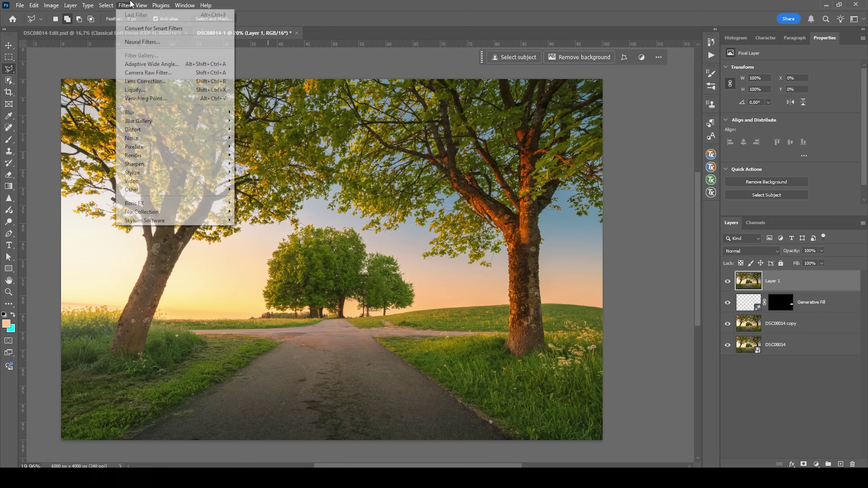
mouse_move(130, 113)
click(262, 147)
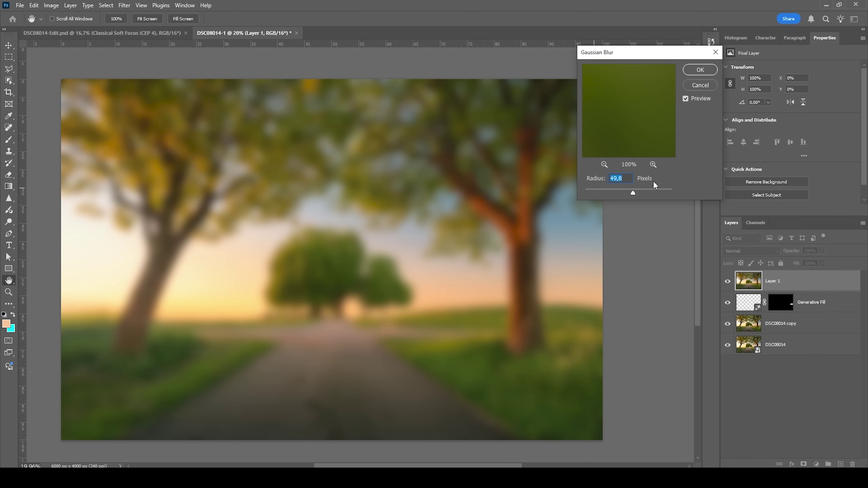
click(700, 70)
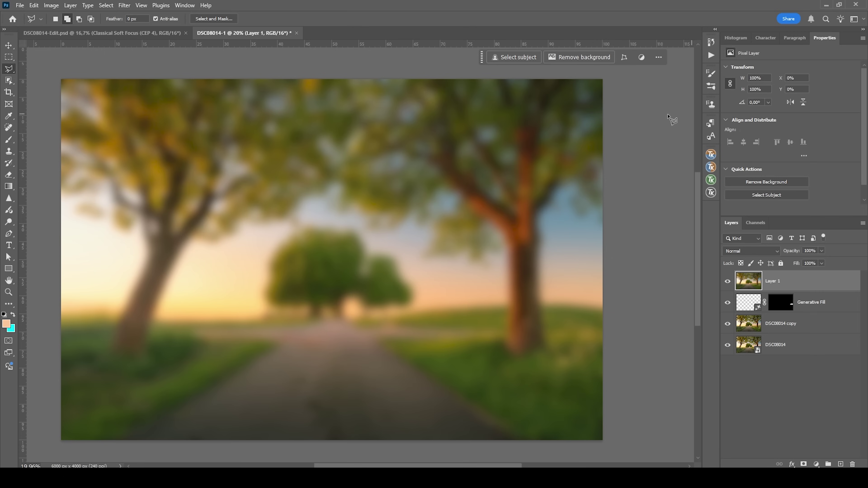
Fade the Gaussian Blur to Lighten mode at about 29% opacity
click(38, 5)
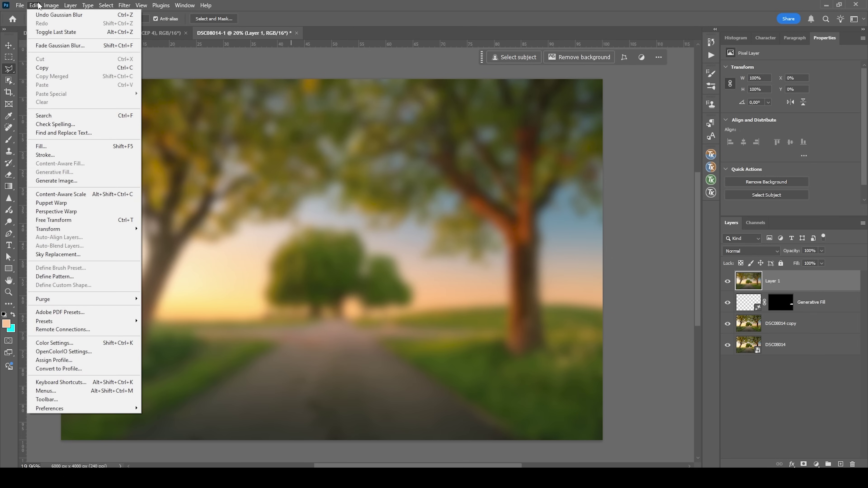
click(50, 46)
click(582, 124)
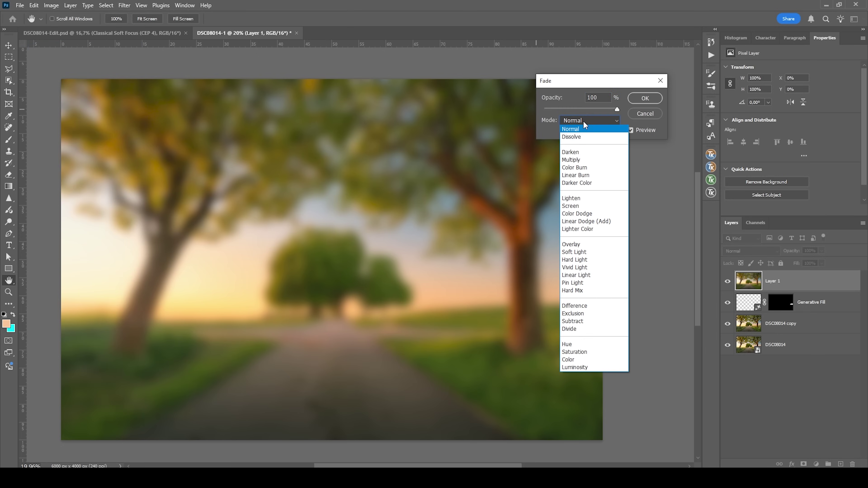
click(582, 202)
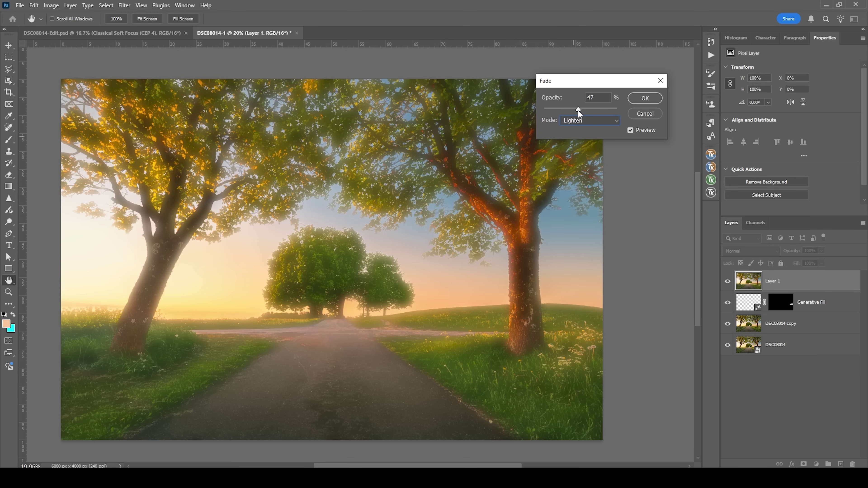
drag(566, 109, 563, 109)
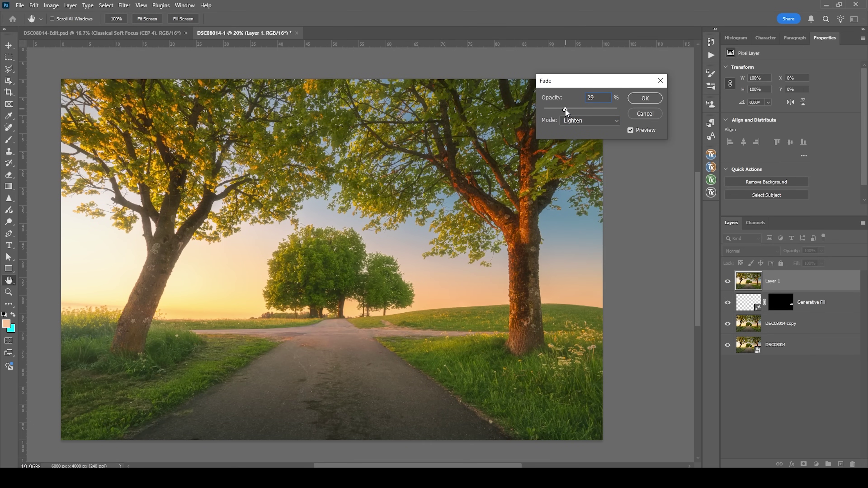
key(Return)
click(727, 281)
click(727, 281)
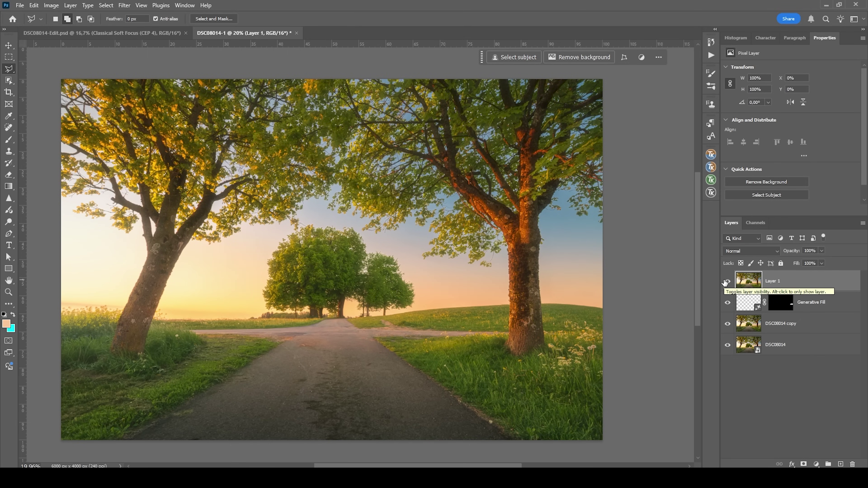
Split Layer 1's Current Layer black Blend If slider to about 108
right_click(774, 282)
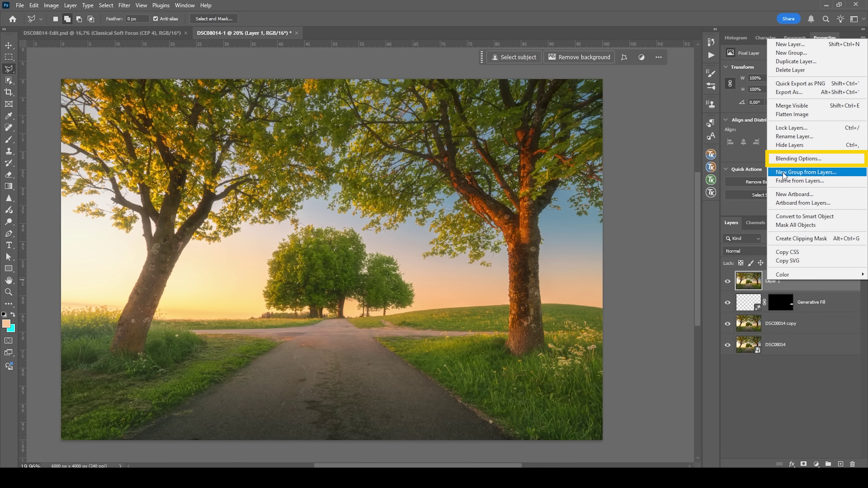
click(786, 158)
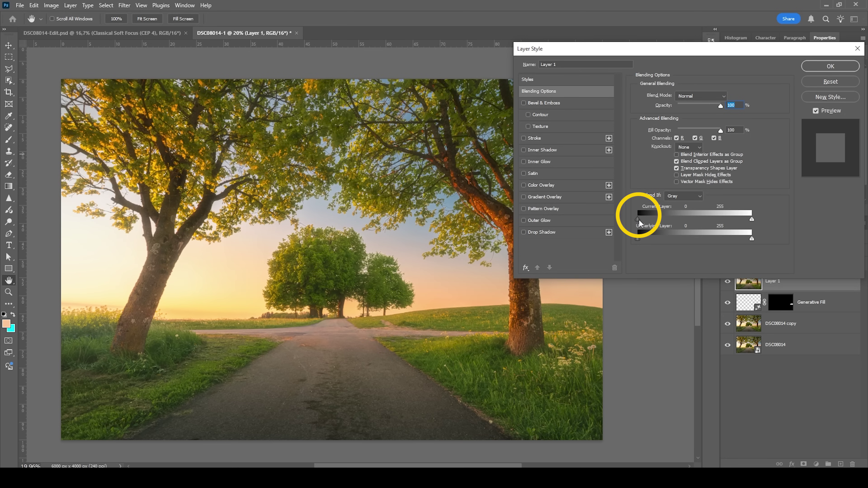
drag(642, 220, 673, 219)
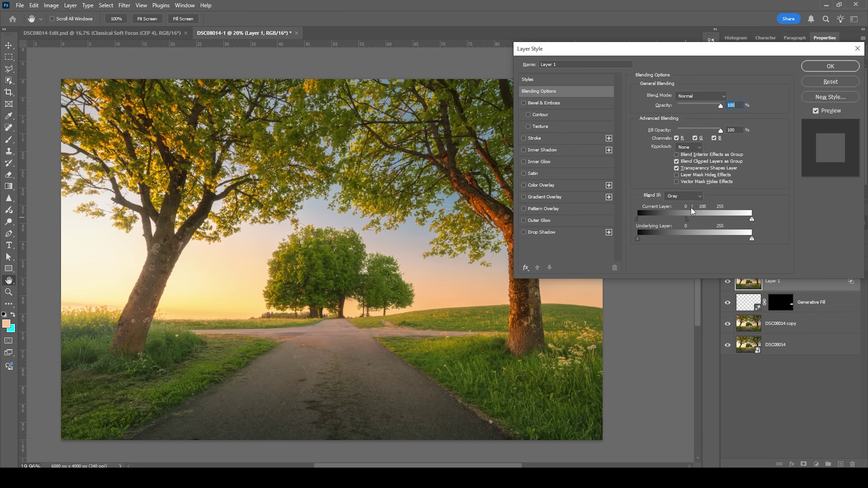
click(831, 66)
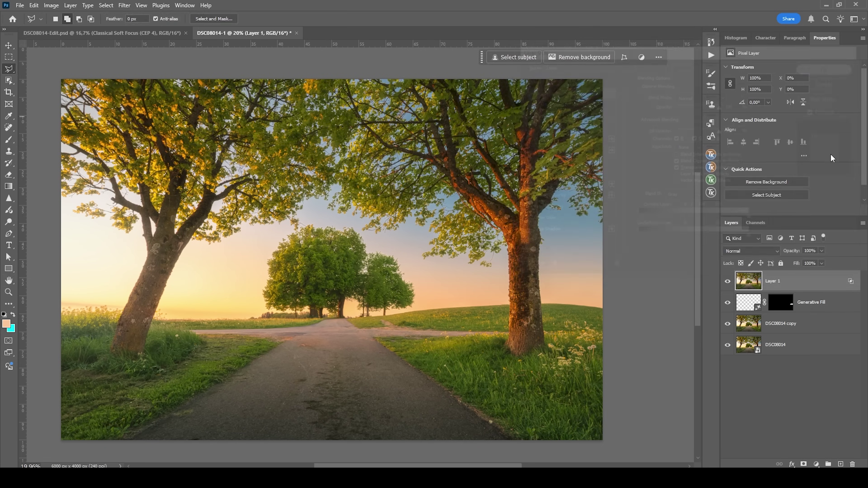
Toggle Layer 1 on and off to compare the glow, then add empty Layer 2
click(726, 282)
click(726, 282)
click(727, 282)
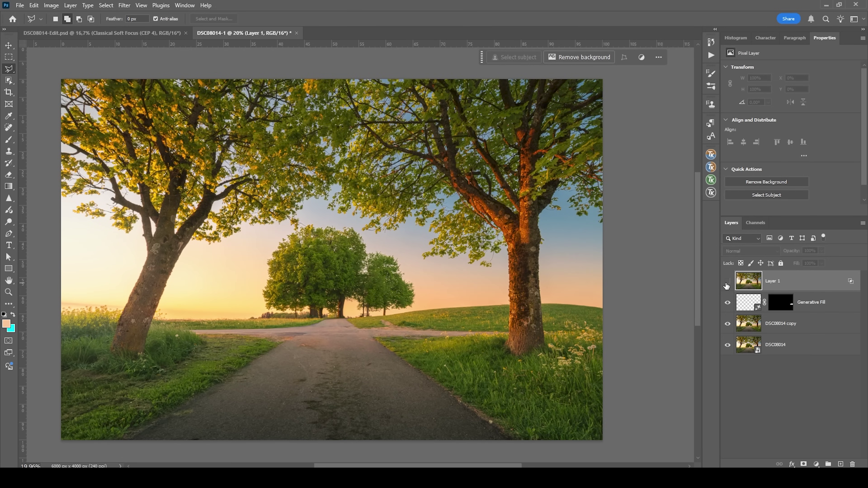
click(726, 282)
click(727, 283)
click(726, 282)
click(726, 282)
click(727, 283)
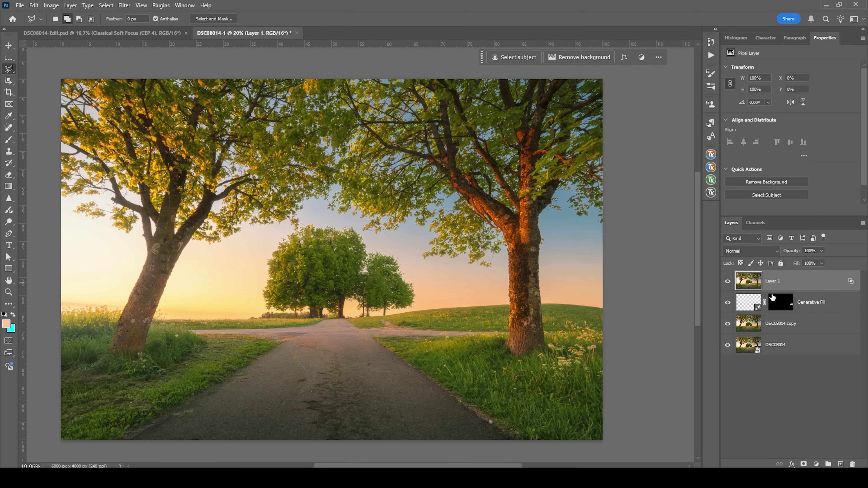
click(840, 464)
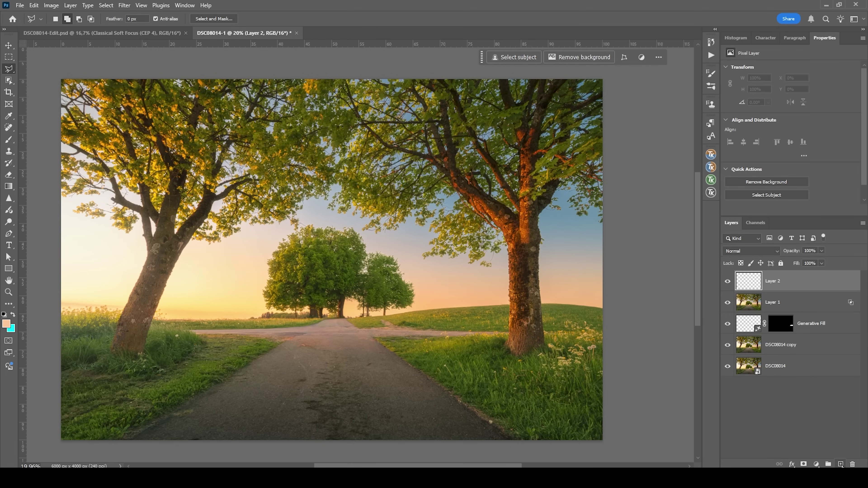
Set Layer 2 to Soft Light and prepare a large 14% brush in peach ffd09c
click(761, 251)
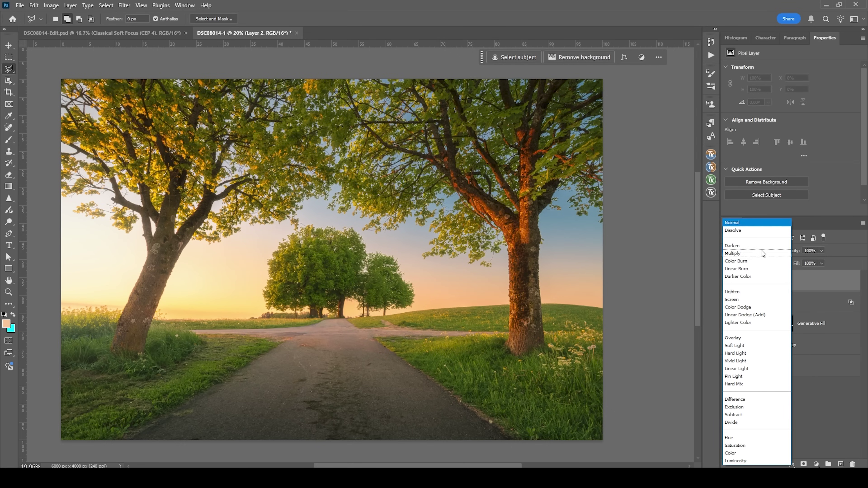
click(758, 345)
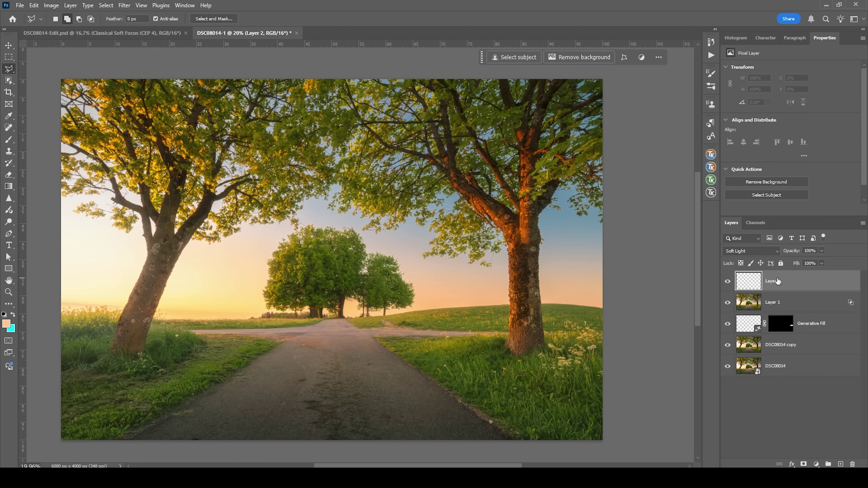
key(b)
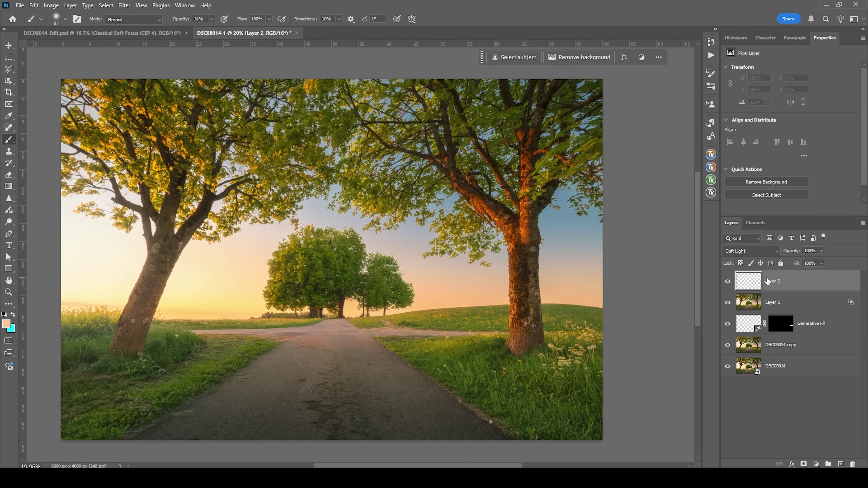
click(211, 19)
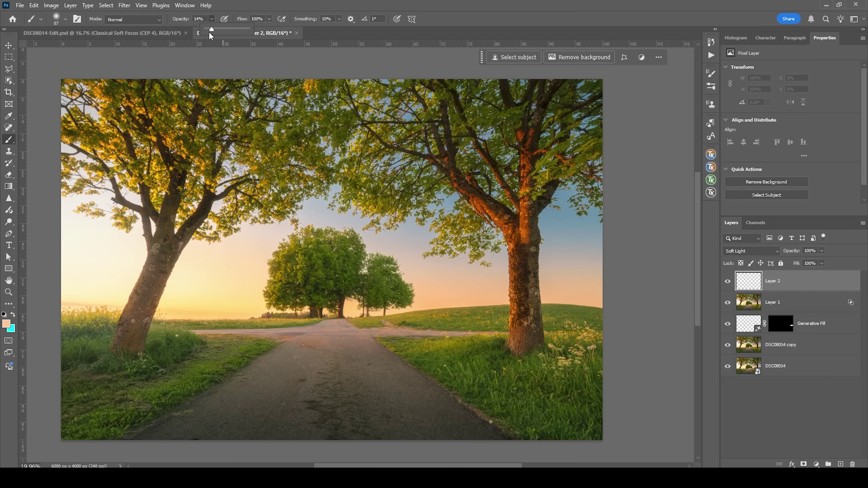
mouse_move(184, 266)
mouse_down()
mouse_move(233, 95)
mouse_move(245, 149)
mouse_move(203, 294)
mouse_up()
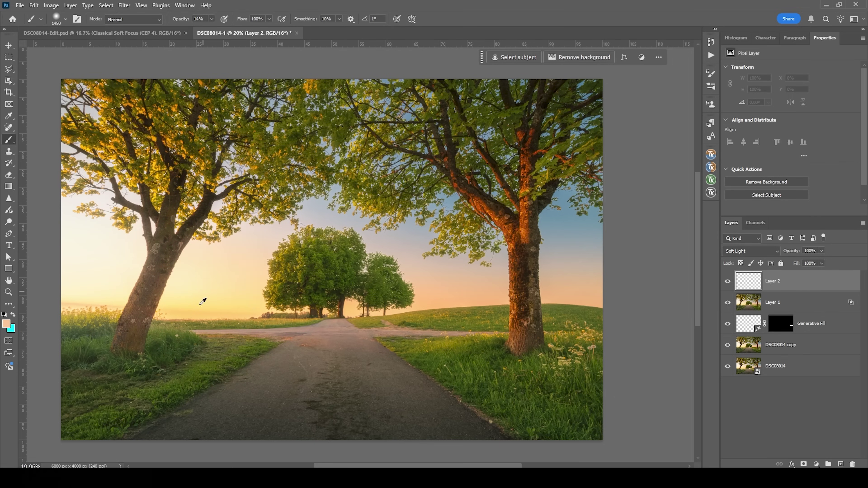
click(6, 323)
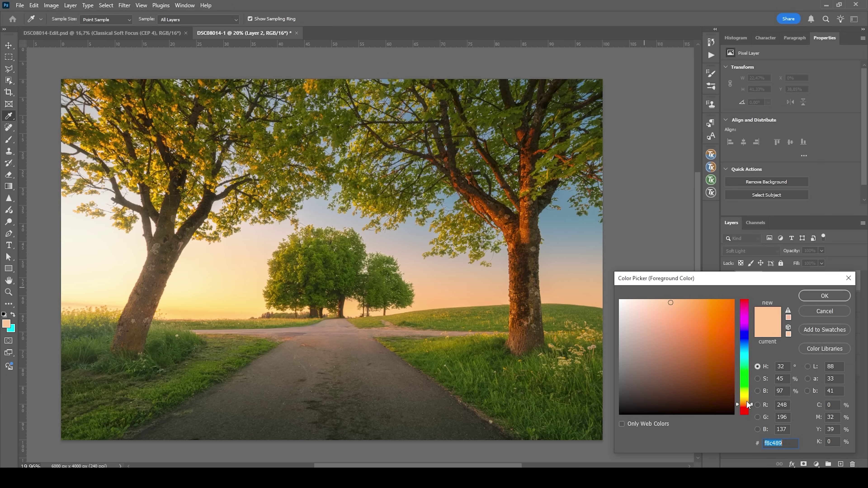
drag(668, 305, 663, 297)
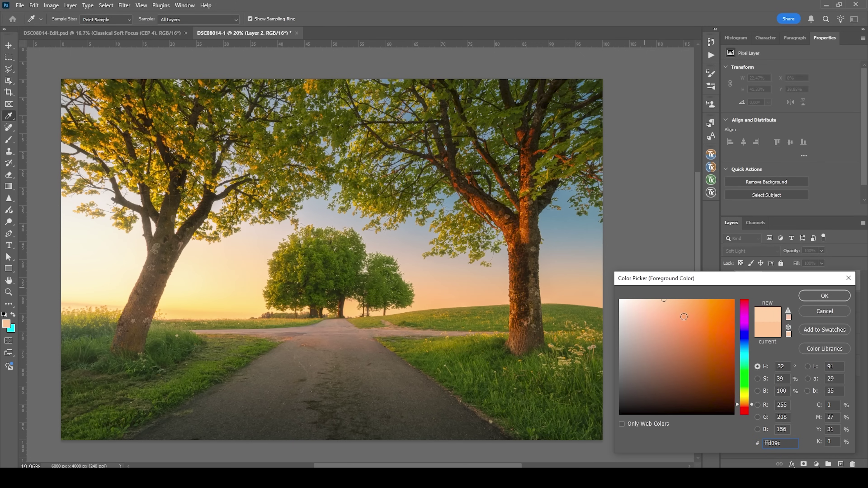
click(812, 293)
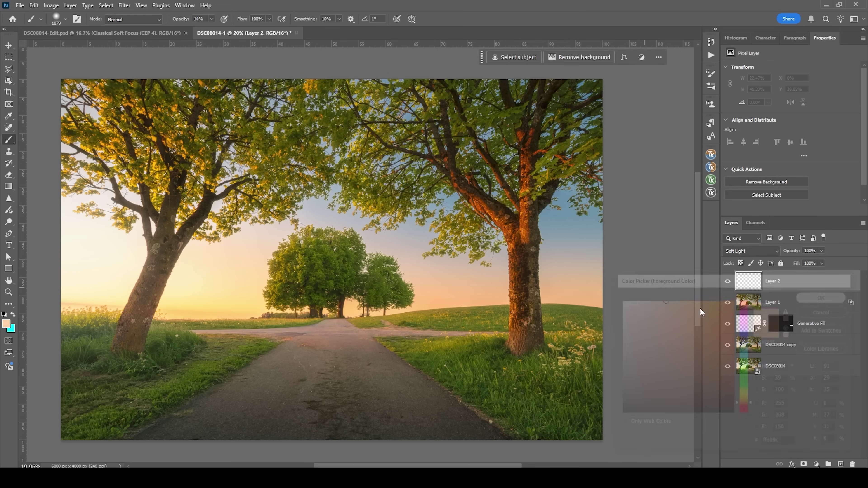
Paint warm peach light around the left tree and horizon, then stamp visible into Layer 3
mouse_move(120, 272)
mouse_down()
mouse_move(110, 252)
mouse_move(96, 287)
mouse_up()
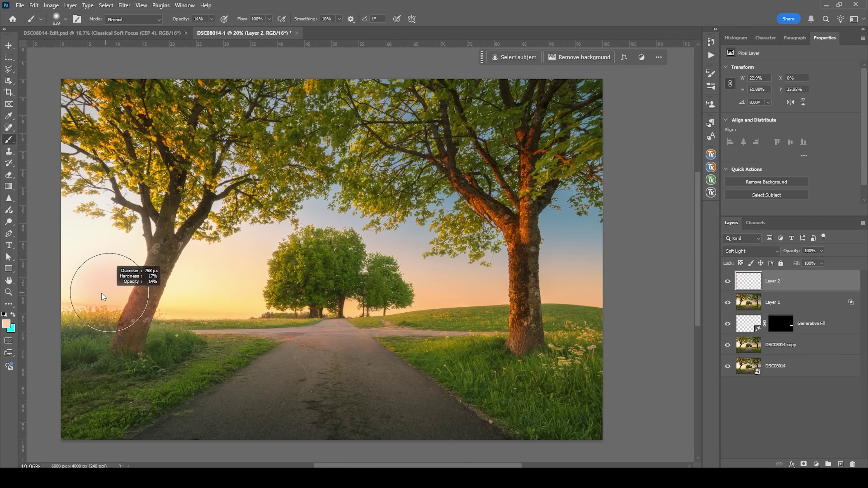
mouse_move(97, 212)
mouse_down()
mouse_move(81, 209)
mouse_move(136, 205)
mouse_move(127, 205)
mouse_up()
mouse_move(186, 304)
mouse_down()
mouse_move(187, 291)
mouse_move(300, 310)
mouse_move(275, 310)
mouse_move(370, 303)
mouse_up()
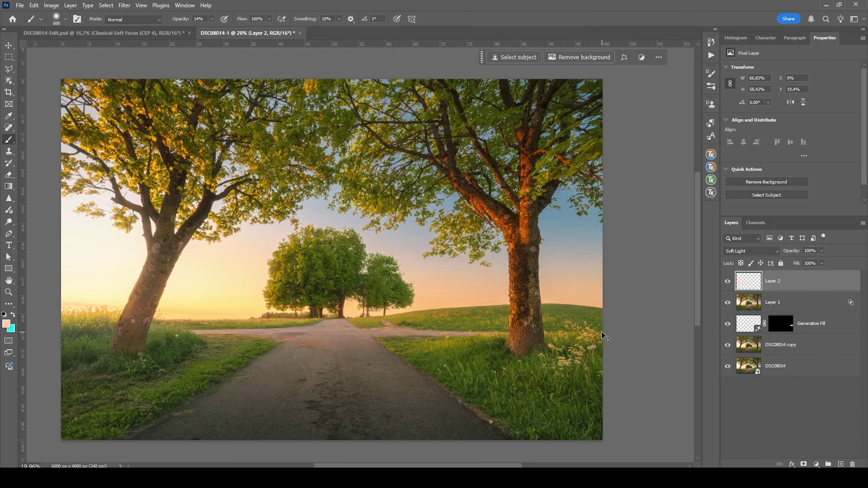
key(ctrl+shift+alt+e)
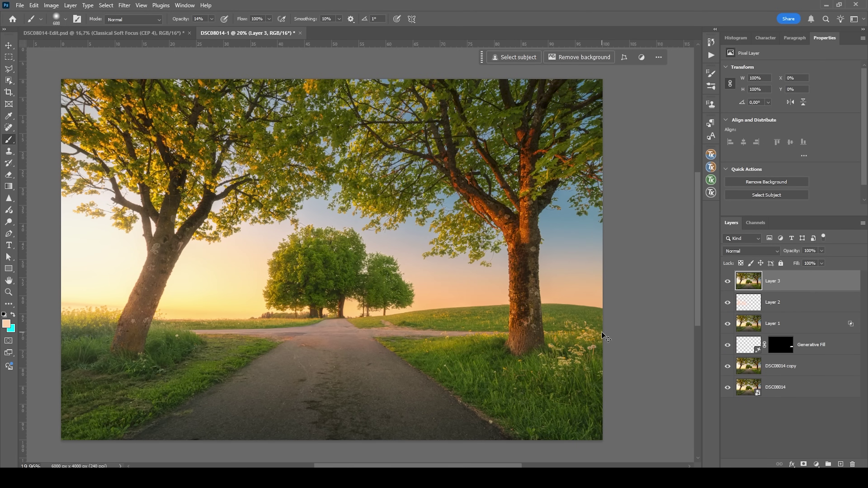
Heal the dangling branch tip above the central distant tree with a small Spot Healing brush
click(12, 127)
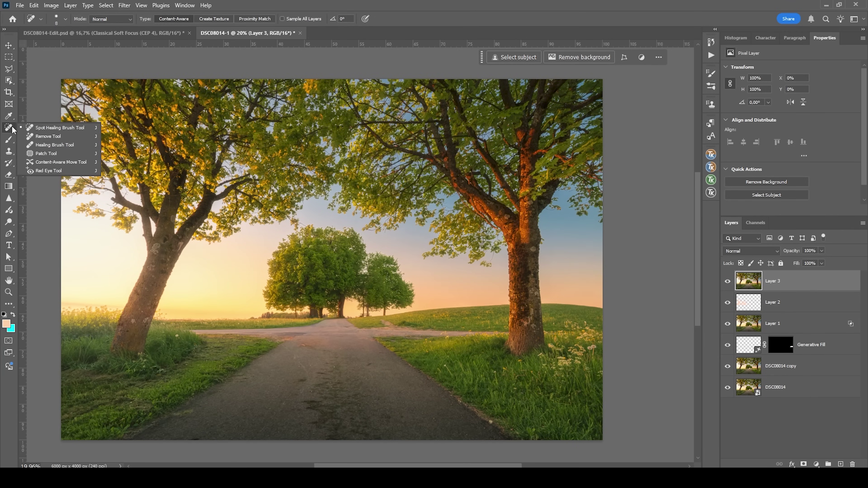
scroll(308, 205, up, 5)
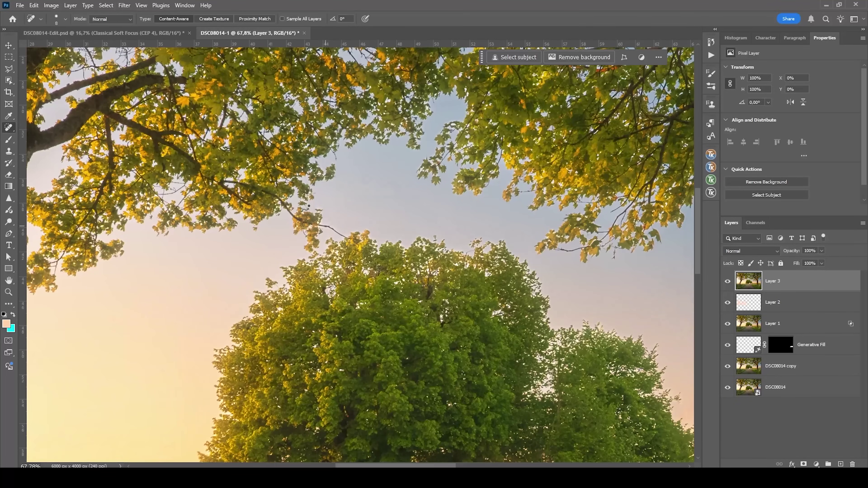
drag(308, 205, 311, 205)
scroll(318, 212, up, 2)
mouse_move(342, 256)
mouse_down()
mouse_move(341, 240)
mouse_move(324, 232)
mouse_move(305, 263)
mouse_move(308, 252)
mouse_move(286, 240)
mouse_move(285, 216)
mouse_move(307, 214)
mouse_move(326, 230)
mouse_move(299, 242)
mouse_move(308, 228)
mouse_up()
scroll(338, 269, down, 10)
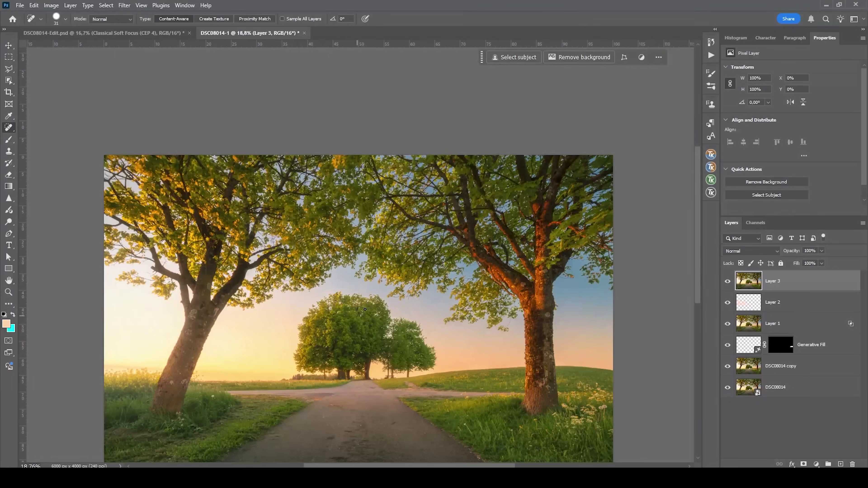
scroll(362, 299, down, 2)
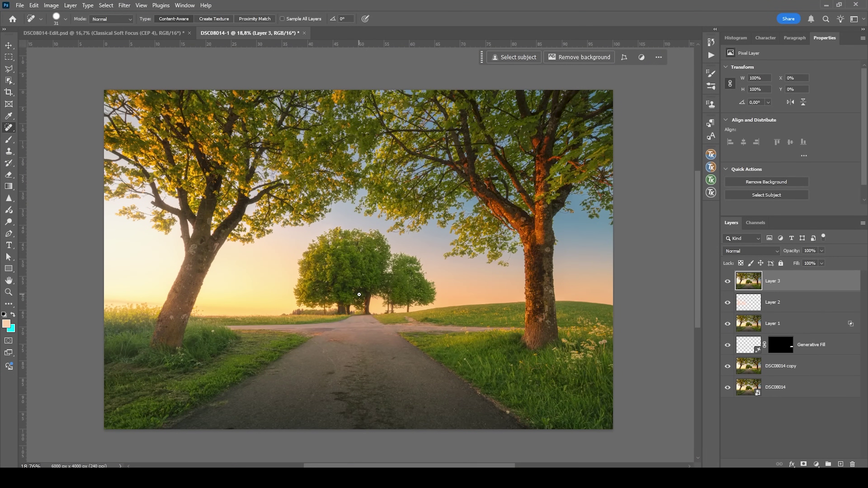